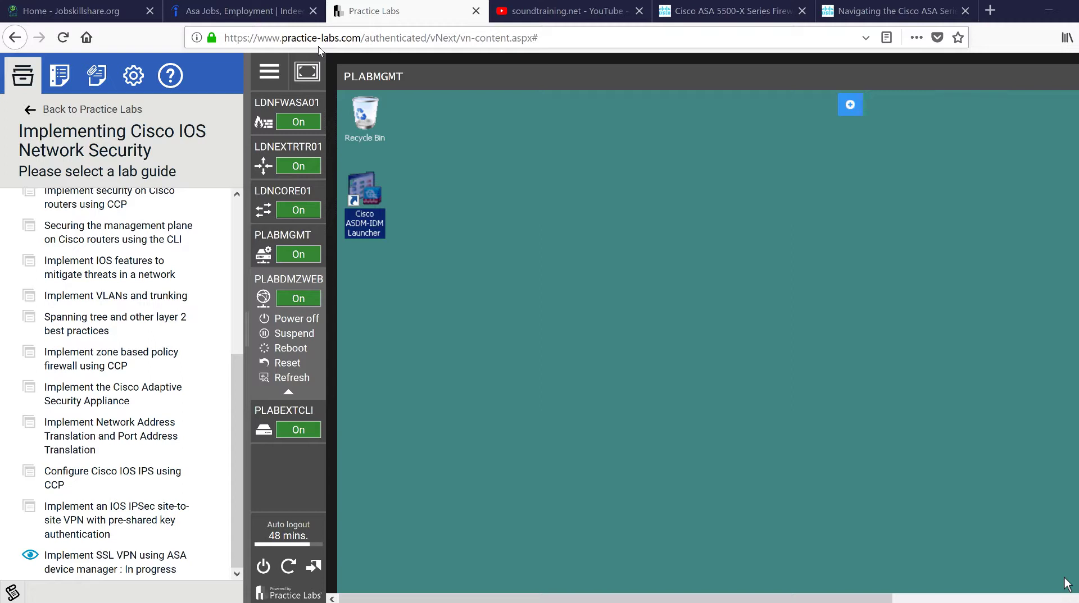
# Show the Jobskillshare.org home page and its free IT course grid (Help Desk, Active Directory, Office 365).
pyautogui.click(127, 9)
pyautogui.scroll(-15, 522, 384)
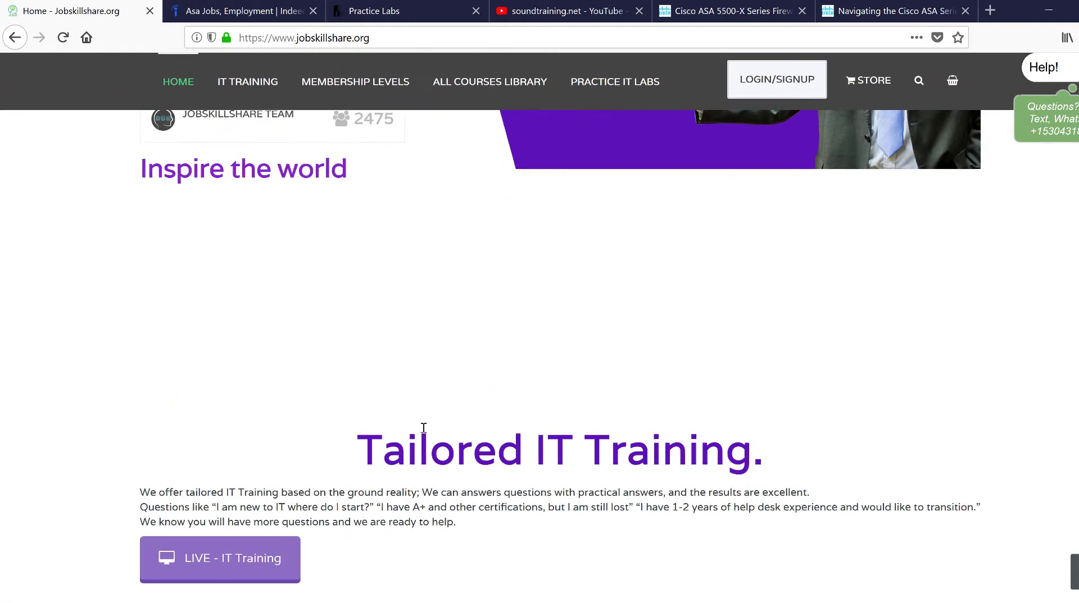
pyautogui.scroll(-12, 354, 434)
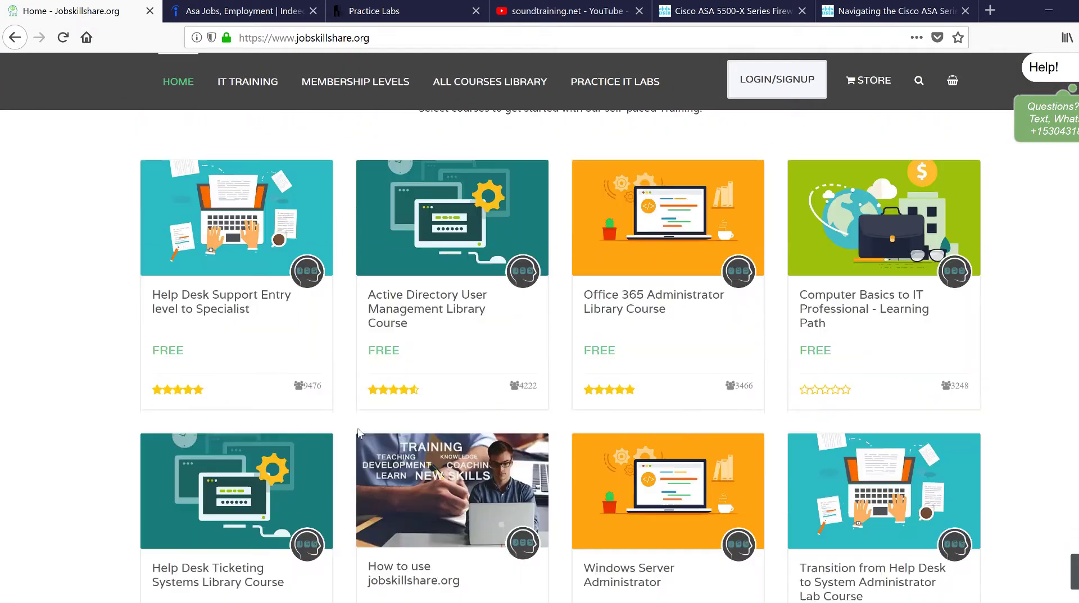
pyautogui.scroll(3, 356, 419)
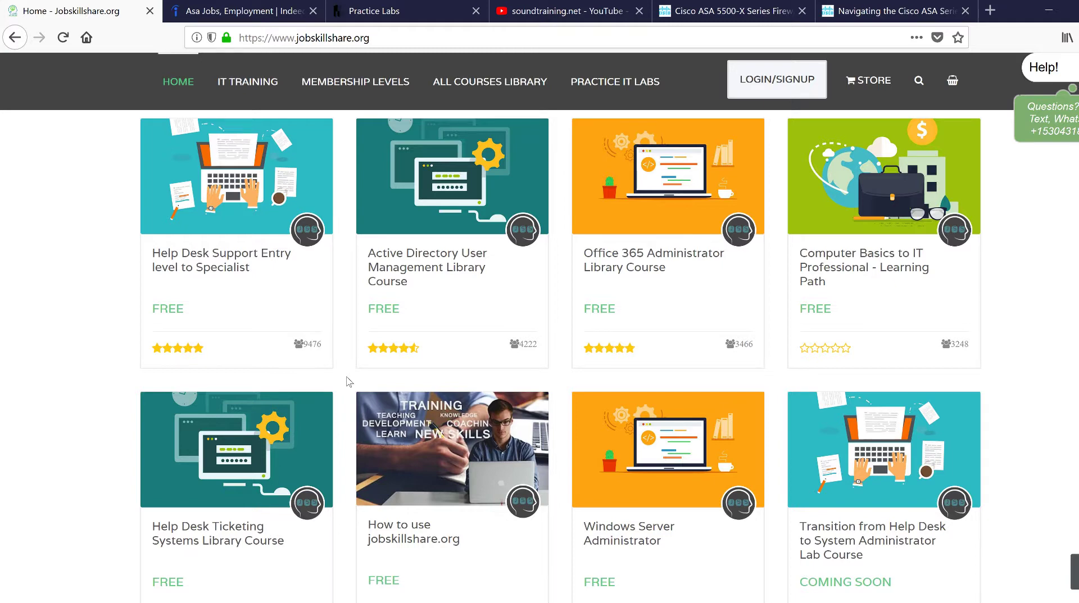
# Switch to the Indeed ASA job results and highlight 'Cisco ASA' in the posting's qualifications.
pyautogui.click(186, 10)
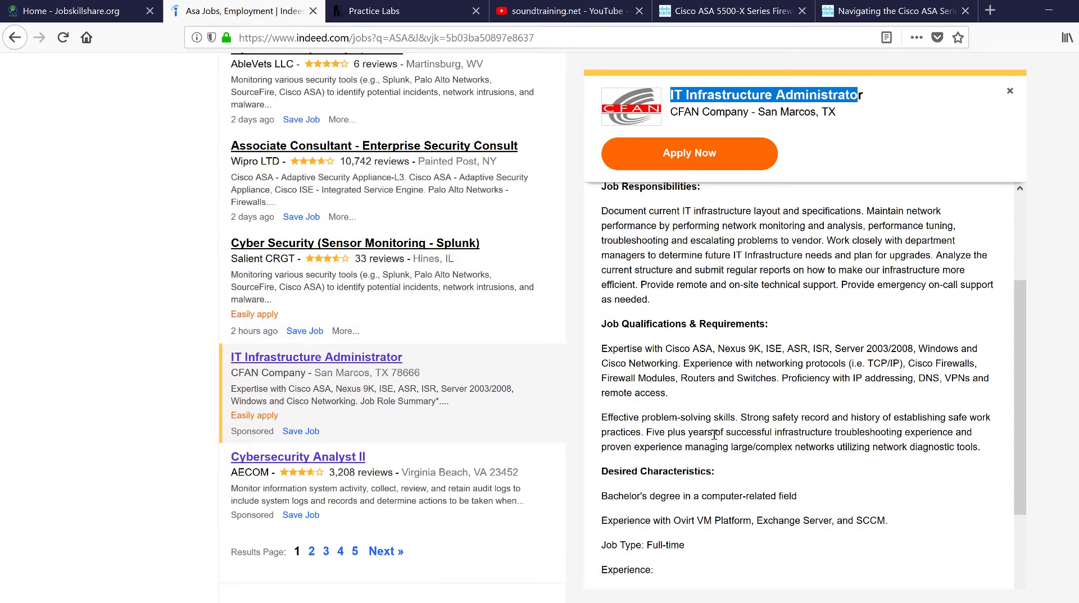
pyautogui.moveTo(716, 352); pyautogui.dragTo(666, 352)
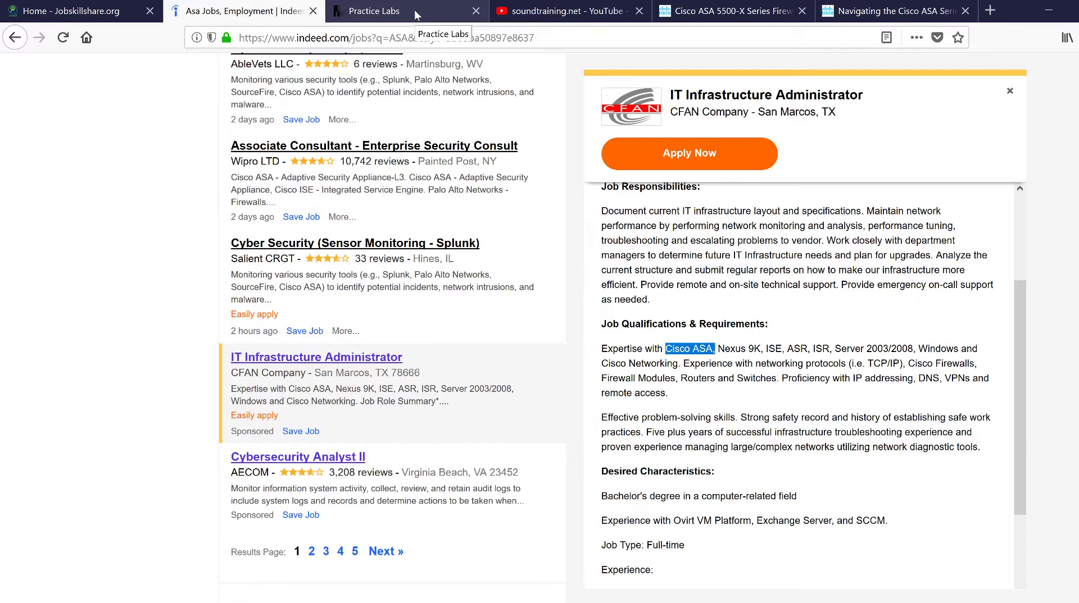
# Return to the Practice Labs lab page, checking the LDNEXTRTR01 device options and Jobskillshare along the way.
pyautogui.click(414, 9)
pyautogui.click(300, 167)
pyautogui.click(302, 167)
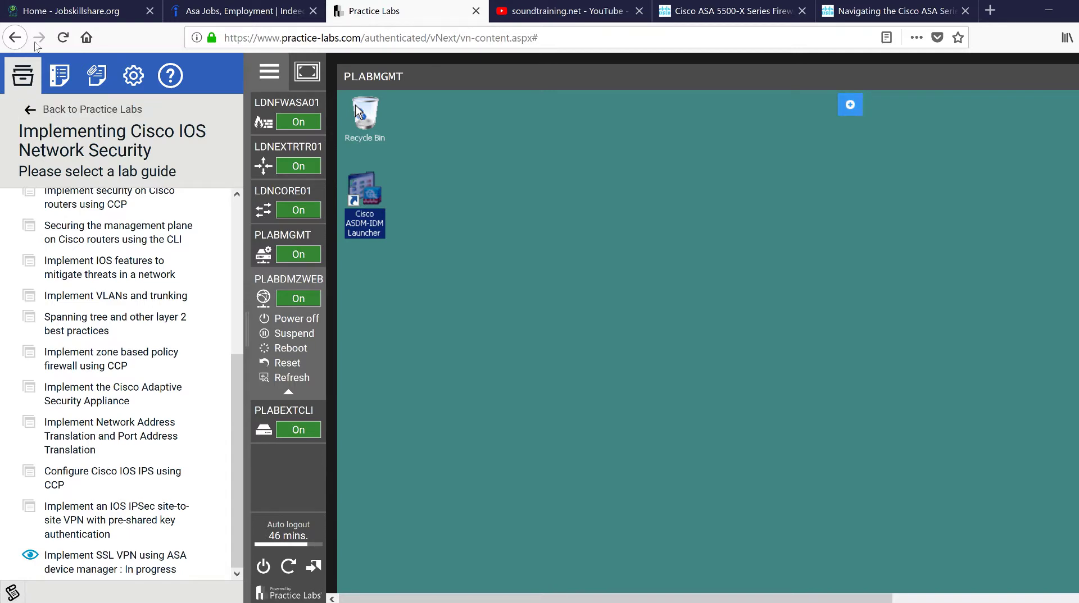
pyautogui.click(34, 18)
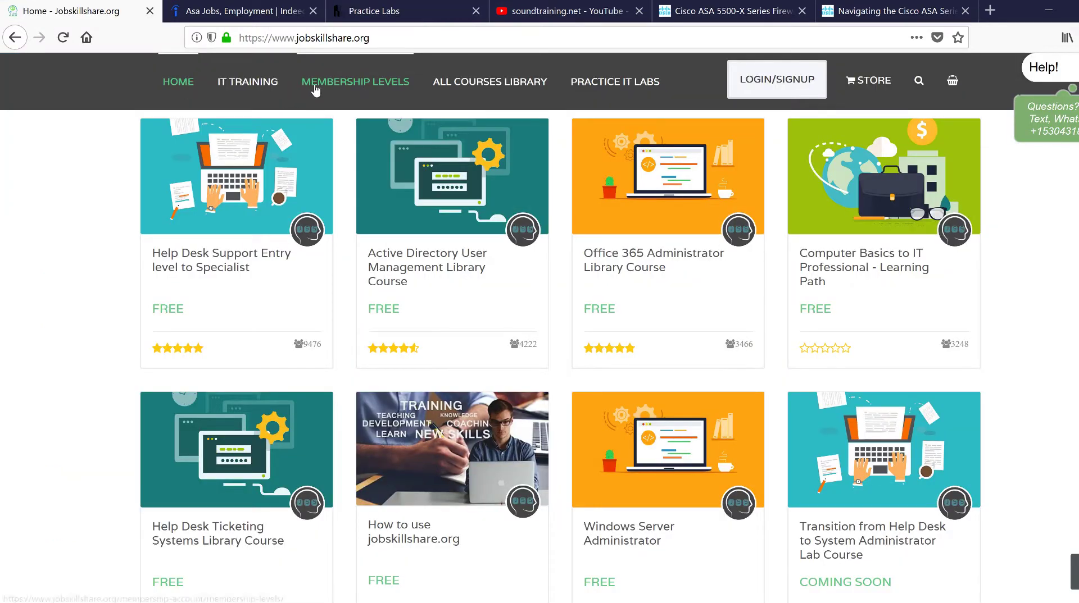
pyautogui.click(382, 11)
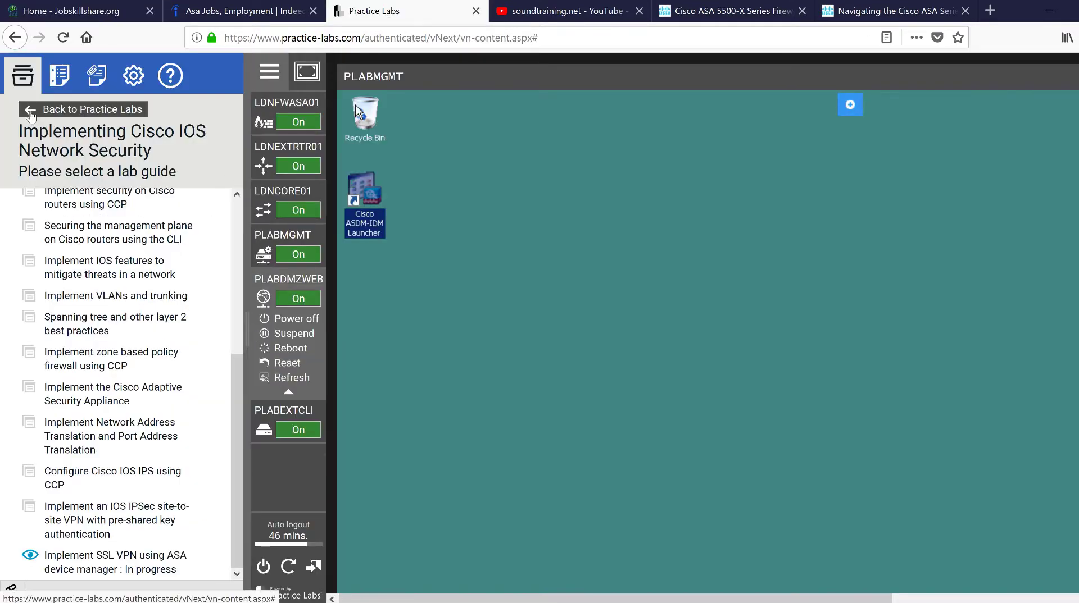
# Go back to the practice lab list and filter it by 'asa', then clear the filter.
pyautogui.click(90, 109)
pyautogui.scroll(5, 86, 310)
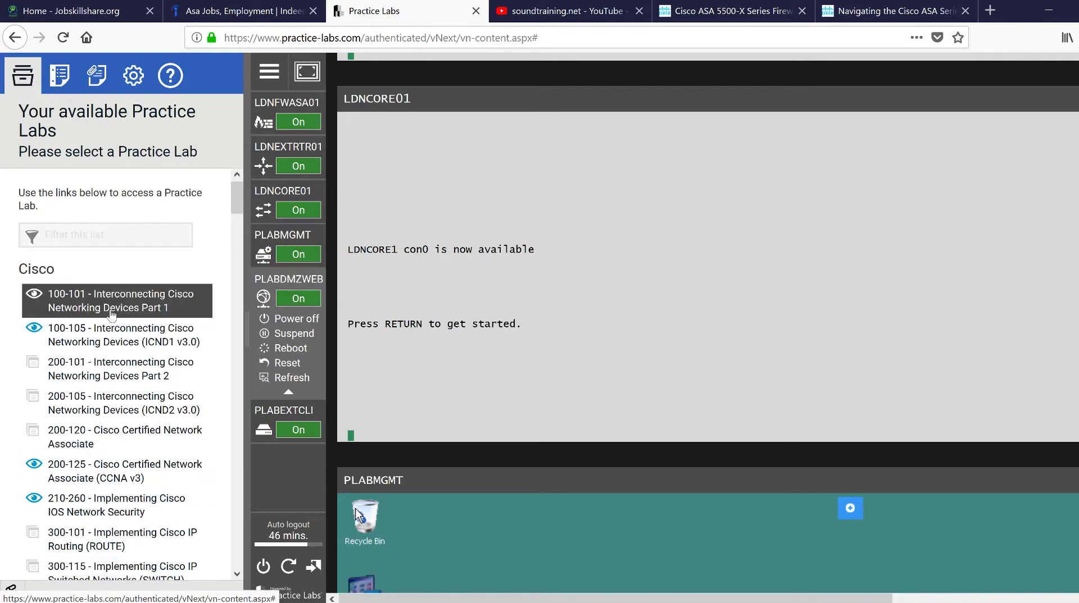
pyautogui.click(87, 240)
pyautogui.write('asa')
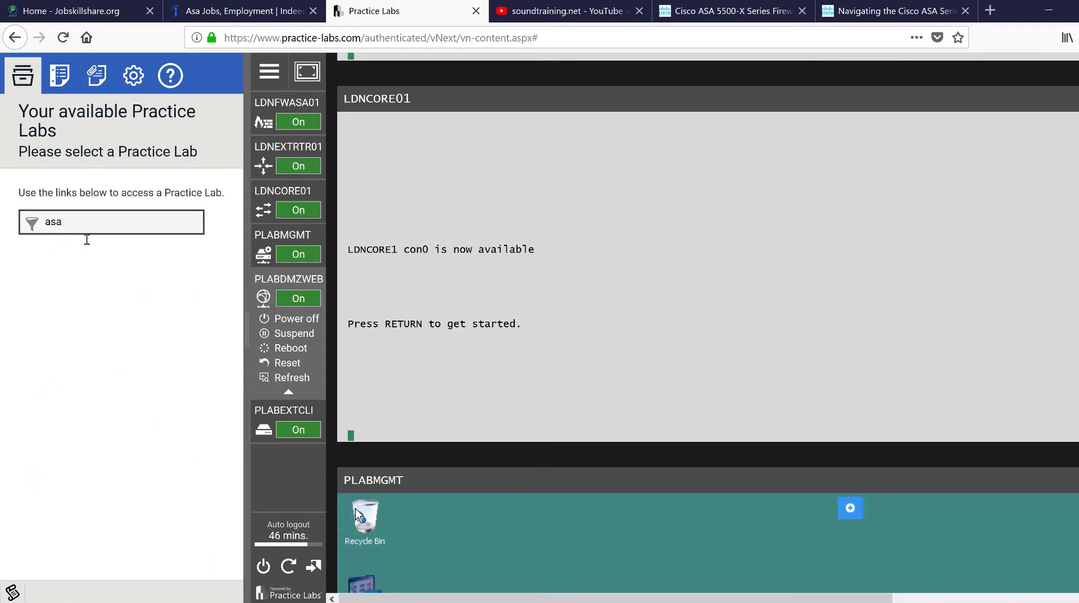
pyautogui.press('BackSpace')
pyautogui.press('BackSpace')
pyautogui.press('BackSpace')
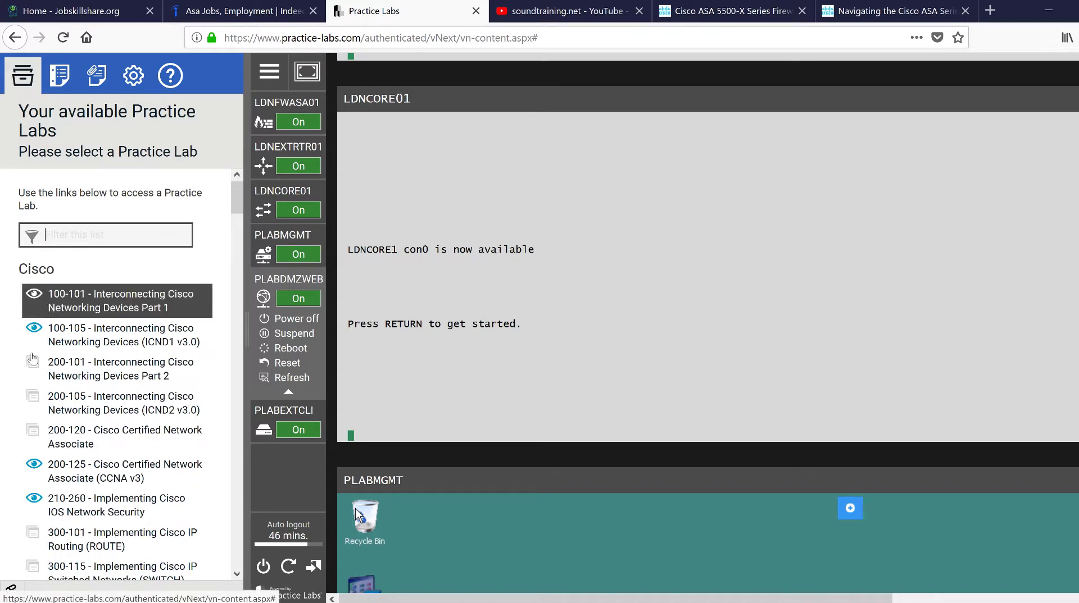
pyautogui.moveTo(19, 269); pyautogui.dragTo(69, 274)
pyautogui.scroll(-4, 112, 338)
pyautogui.scroll(4, 112, 368)
# Try filtering the labs by '200-105', clear it, and open 640-554 Implementing Cisco IOS Network Security.
pyautogui.click(95, 236)
pyautogui.write('2-')
pyautogui.write('10')
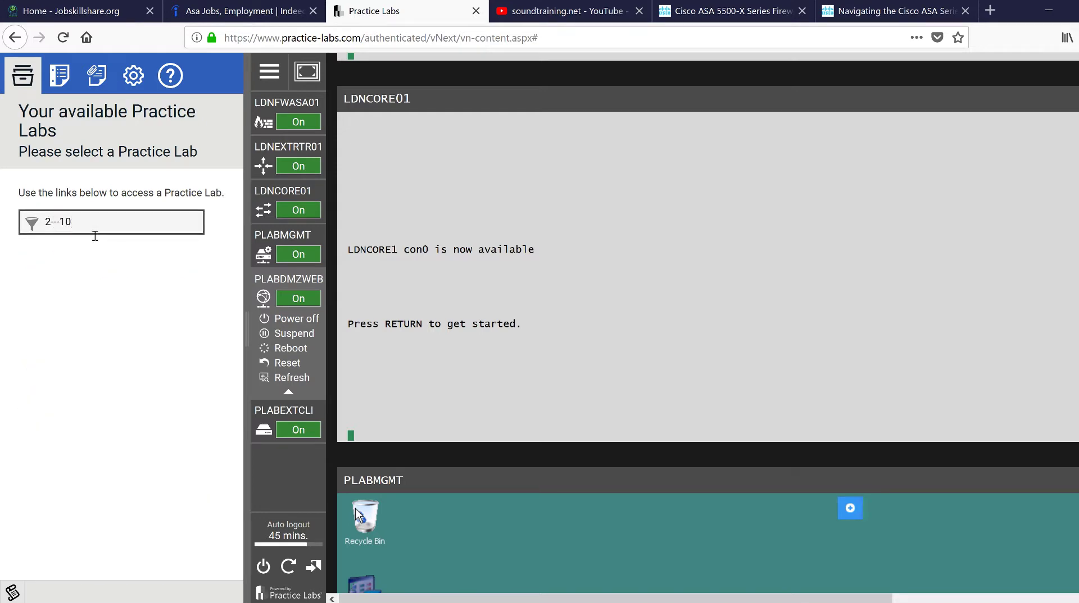
pyautogui.press('BackSpace')
pyautogui.press('BackSpace')
pyautogui.press('BackSpace')
pyautogui.press('BackSpace')
pyautogui.write('00')
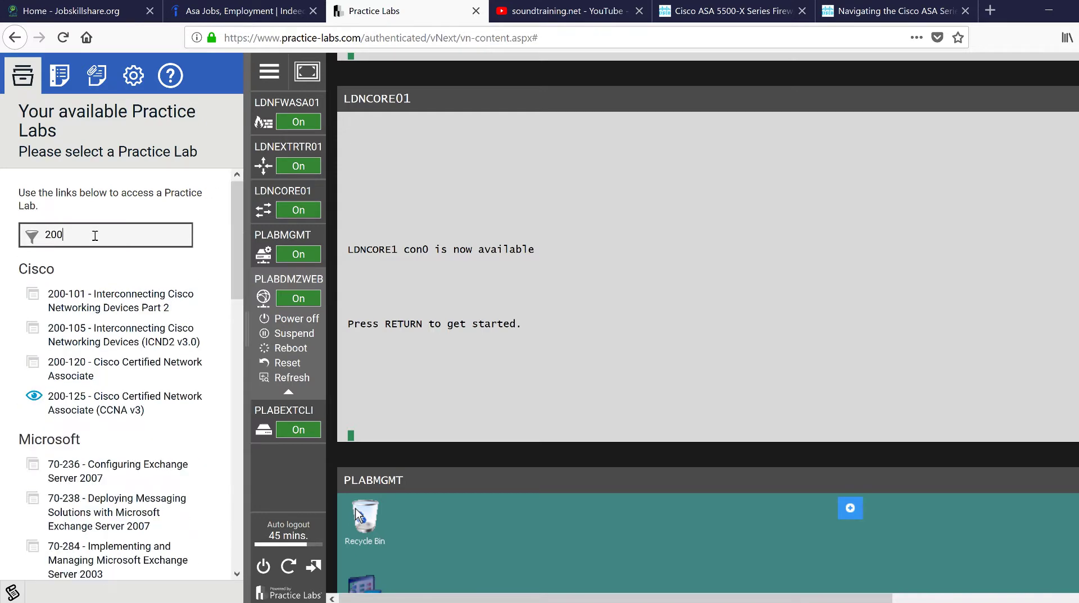
pyautogui.write('-105')
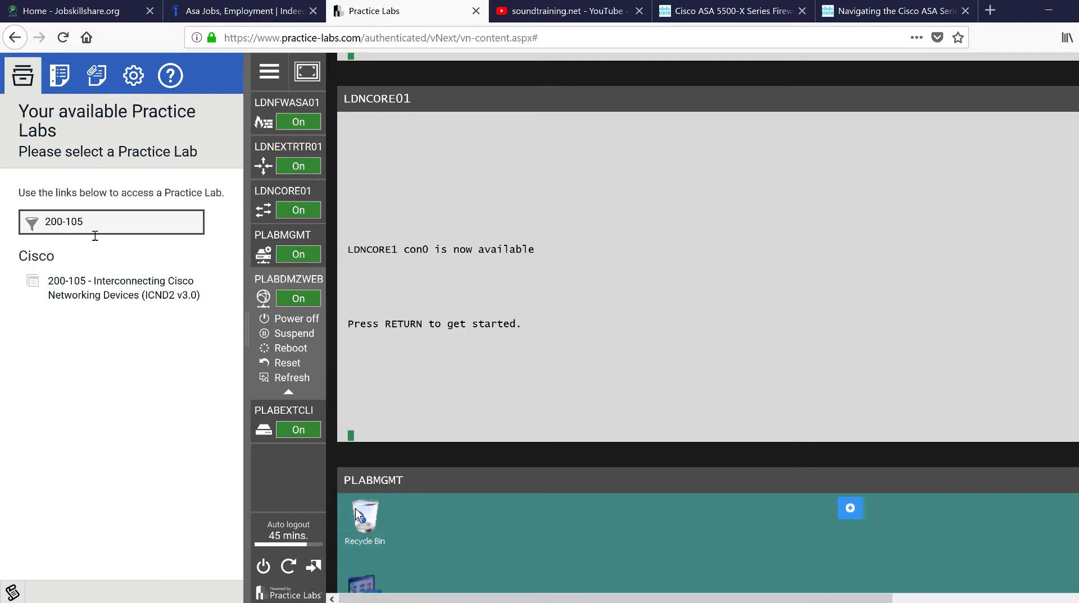
pyautogui.press('BackSpace')
pyautogui.press('BackSpace')
pyautogui.press('BackSpace')
pyautogui.press('BackSpace')
pyautogui.press('BackSpace')
pyautogui.press('BackSpace')
pyautogui.press('BackSpace')
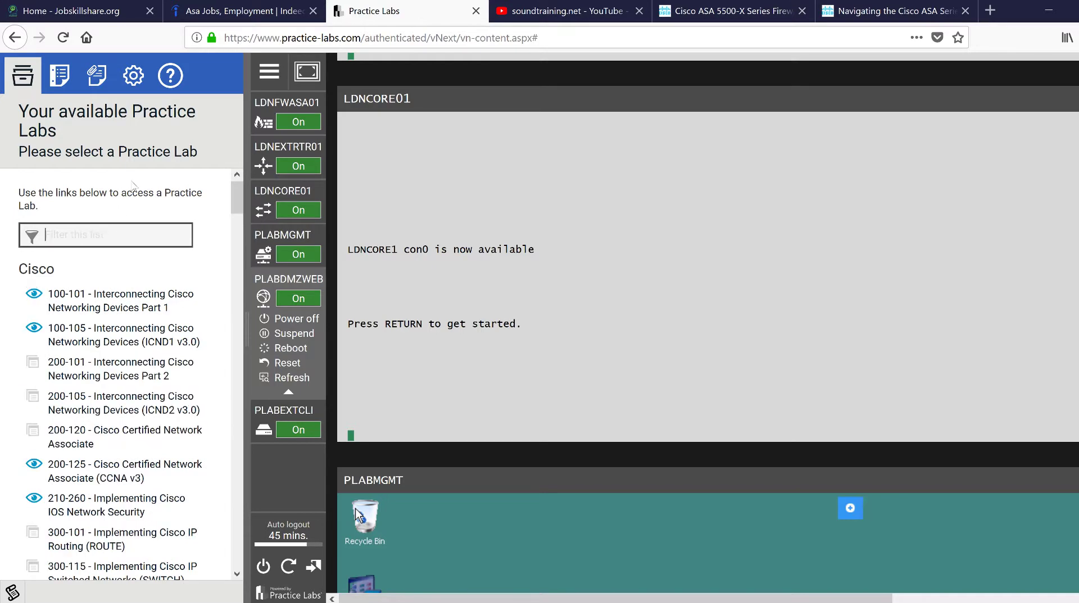
pyautogui.scroll(-10, 173, 438)
pyautogui.scroll(5, 160, 376)
pyautogui.scroll(3, 149, 370)
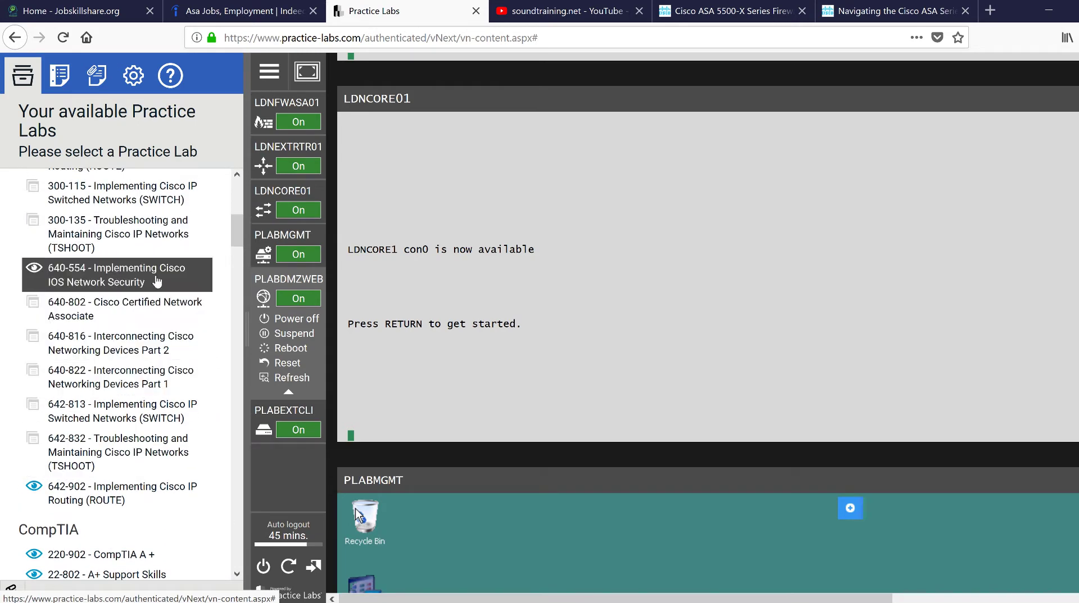
pyautogui.click(141, 279)
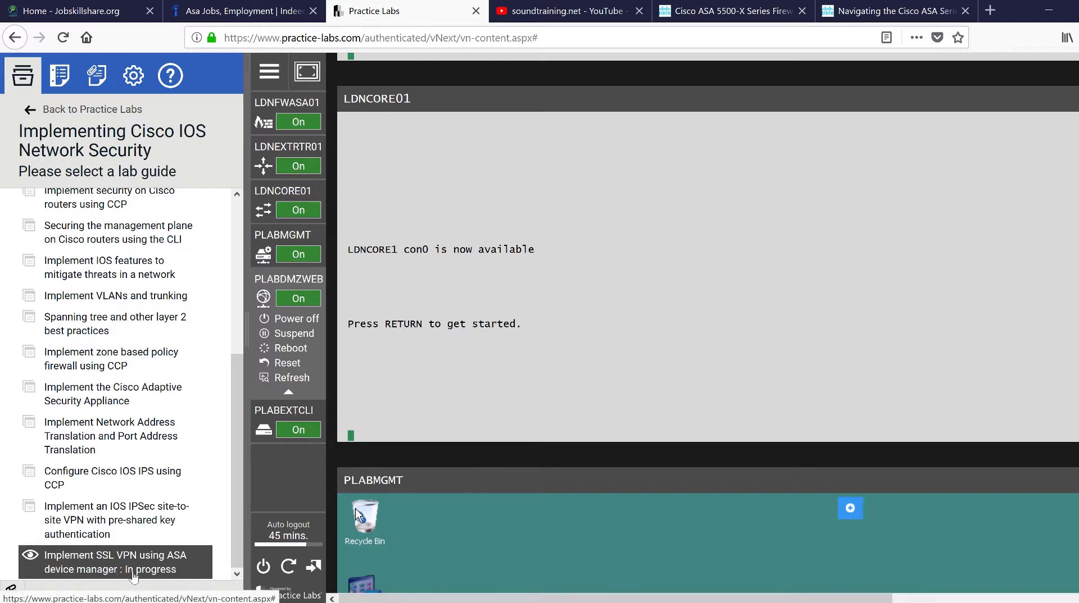
# Open and start the Implement SSL VPN using ASA device manager guide.
pyautogui.click(120, 570)
pyautogui.click(63, 353)
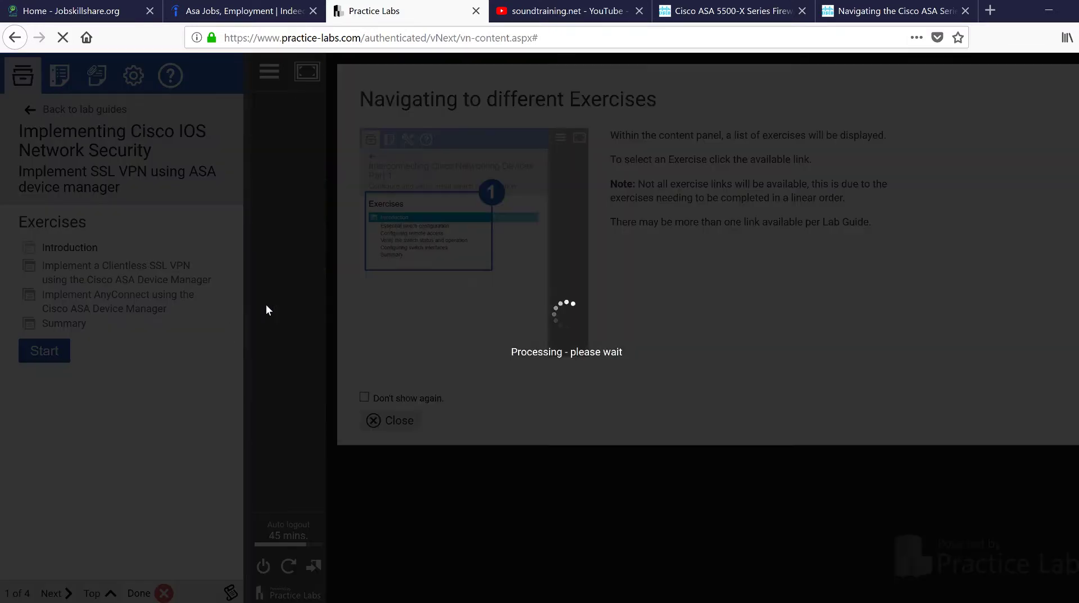
pyautogui.scroll(-5, 240, 271)
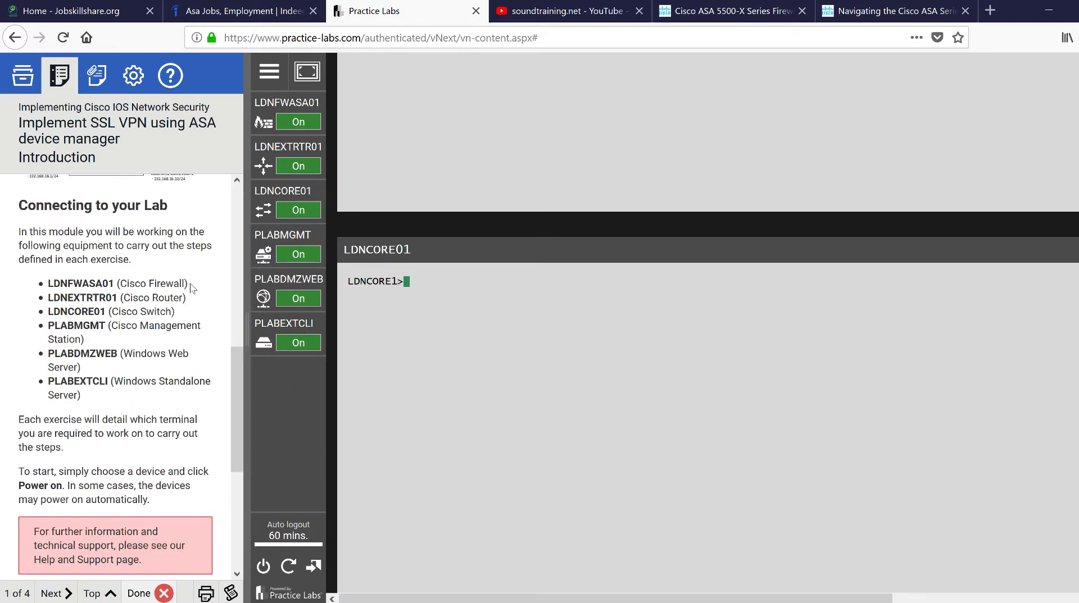
# Highlight the device roles: LDNFWASA01 firewall, LDNEXTRTR01 router, PLABMGMT, and PLABEXTCLI server.
pyautogui.moveTo(191, 288); pyautogui.dragTo(115, 285)
pyautogui.moveTo(189, 299); pyautogui.dragTo(102, 314)
pyautogui.moveTo(203, 327); pyautogui.dragTo(87, 352)
pyautogui.moveTo(144, 399); pyautogui.dragTo(91, 378)
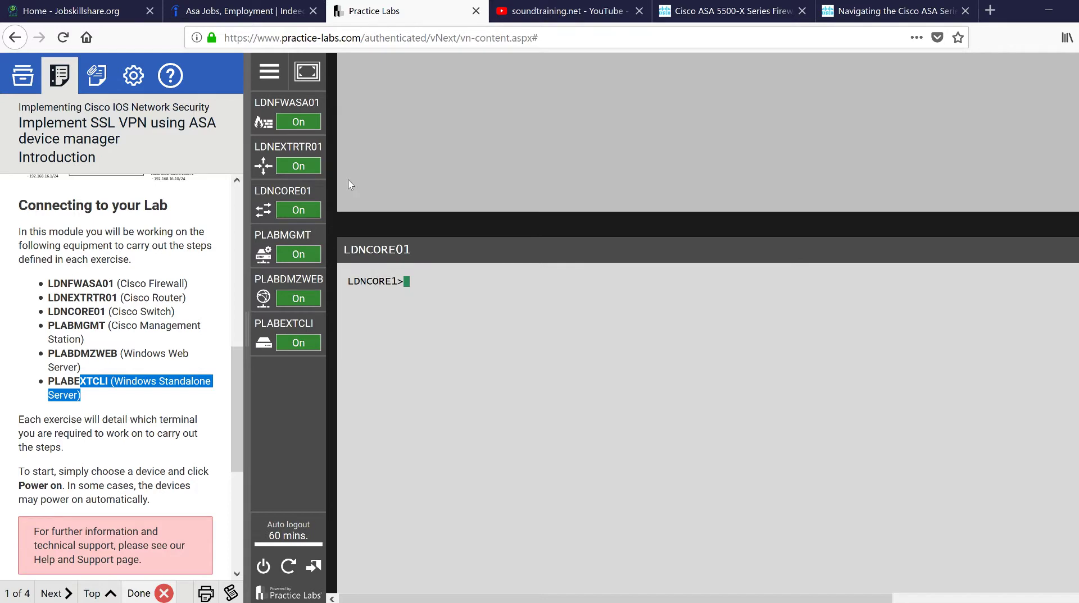
pyautogui.moveTo(189, 284); pyautogui.dragTo(120, 281)
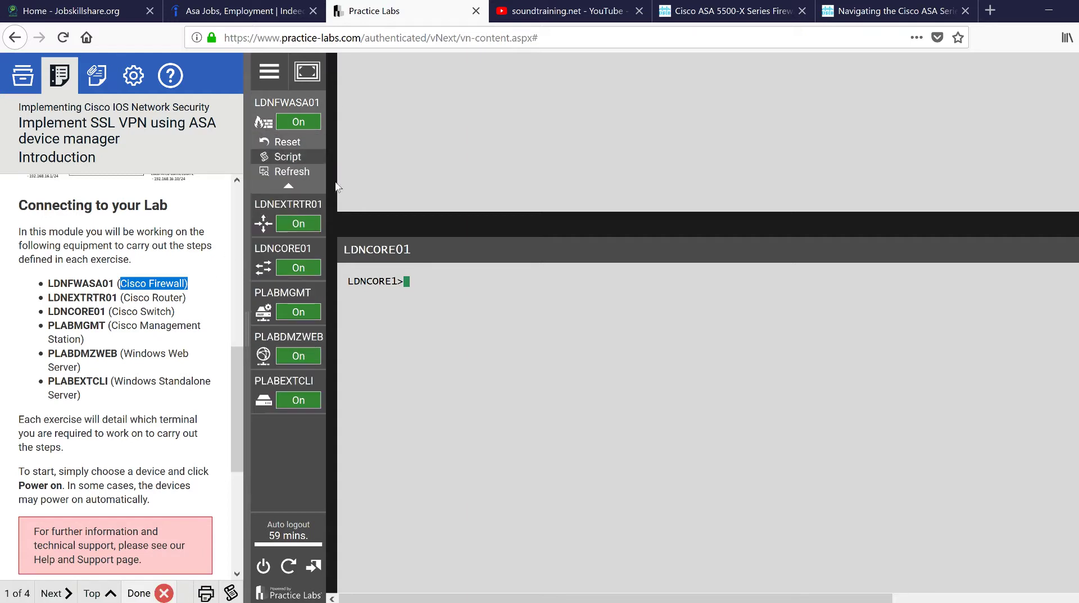
pyautogui.moveTo(298, 128)
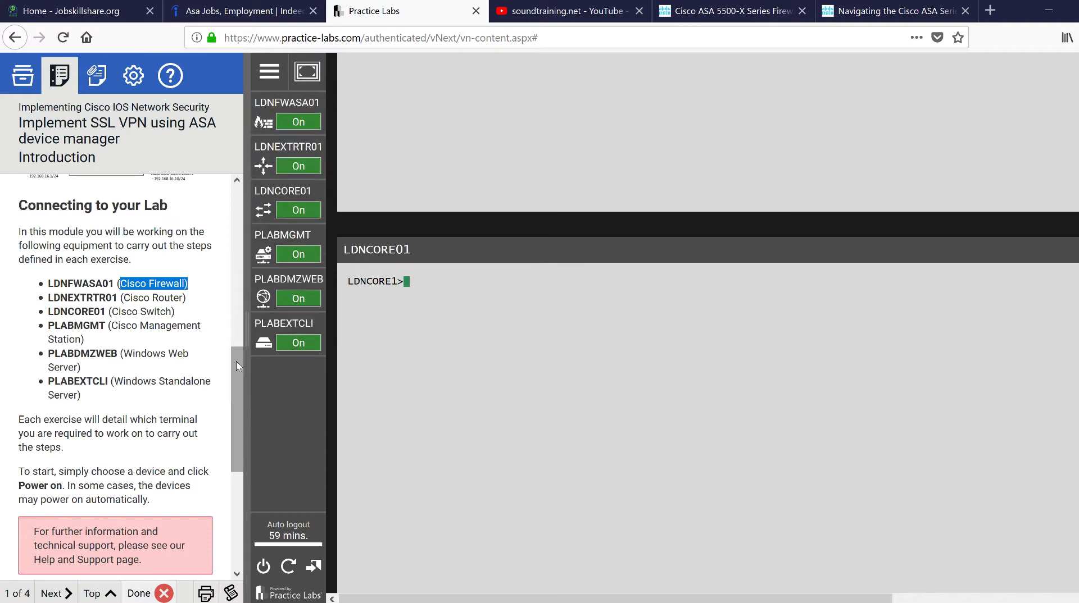
pyautogui.moveTo(236, 362)
pyautogui.mouseDown()
pyautogui.moveTo(238, 314)
pyautogui.moveTo(235, 346)
pyautogui.mouseUp()
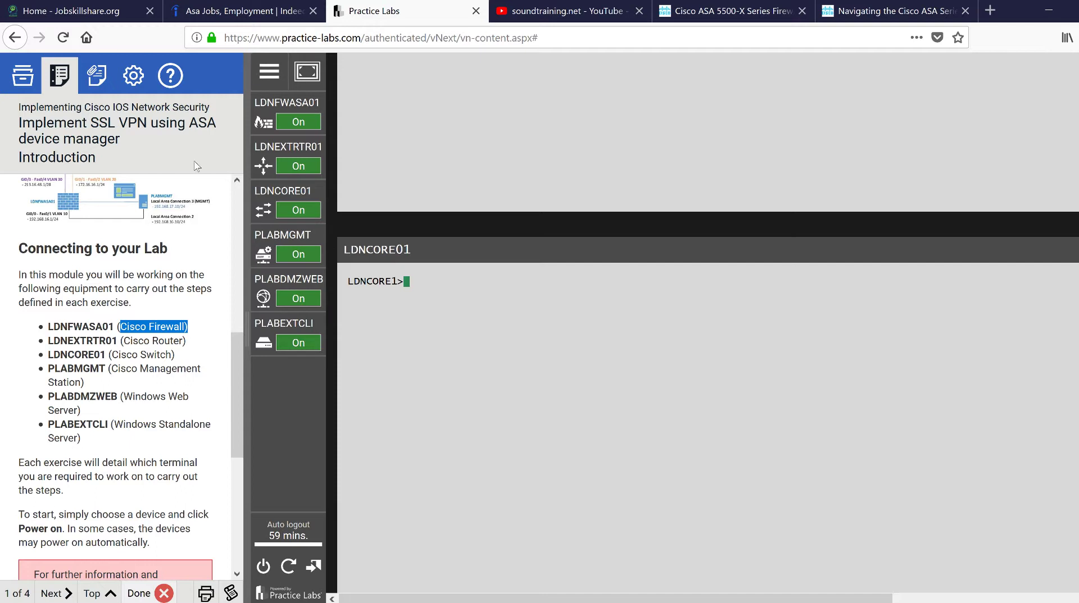
# Hide the instructions panel, connect to PLABMGMT, and disconnect the idle administrator session.
pyautogui.click(265, 72)
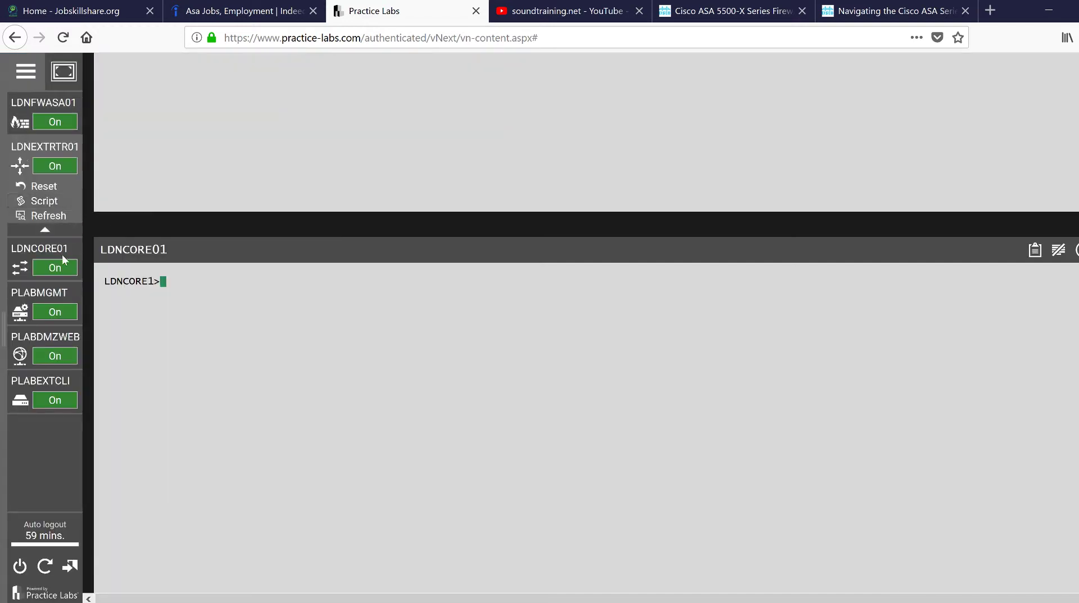
pyautogui.click(50, 239)
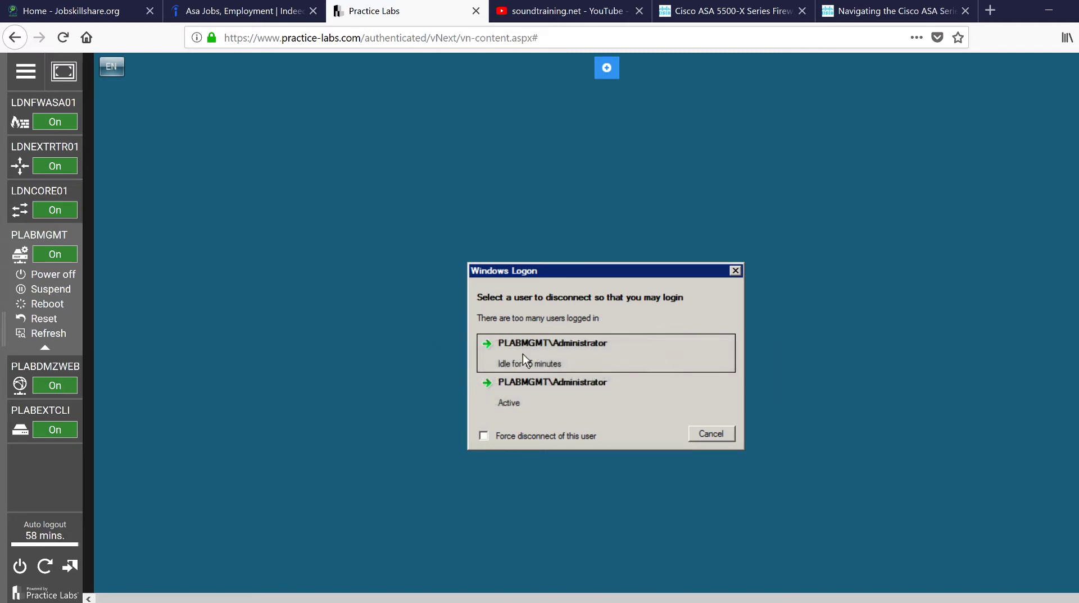
pyautogui.click(522, 354)
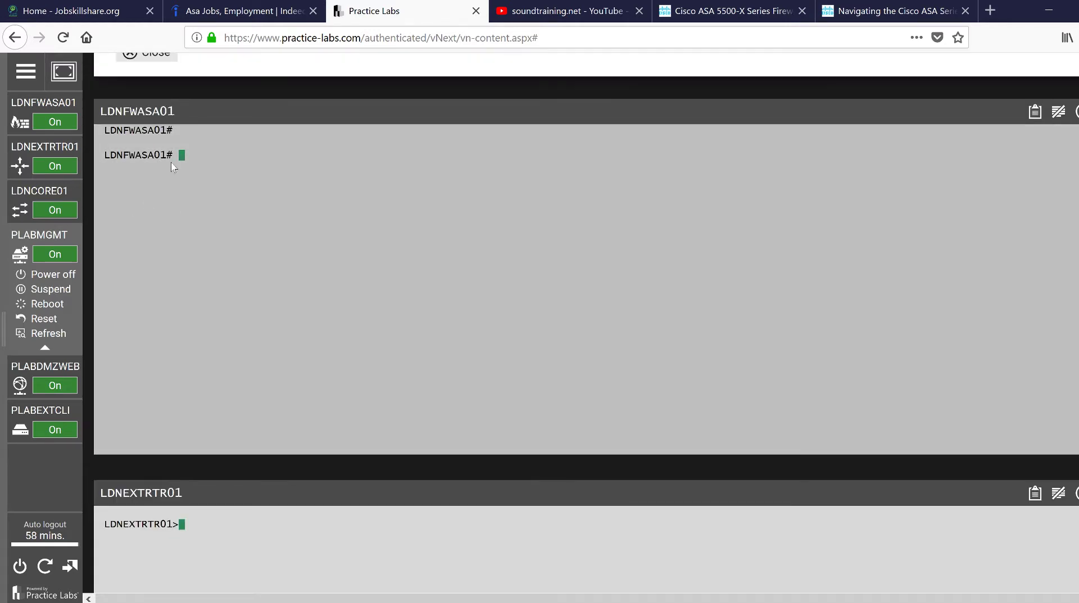
# Run 'show nameif' at the LDNFWASA01 firewall prompt.
pyautogui.moveTo(177, 157); pyautogui.dragTo(96, 155)
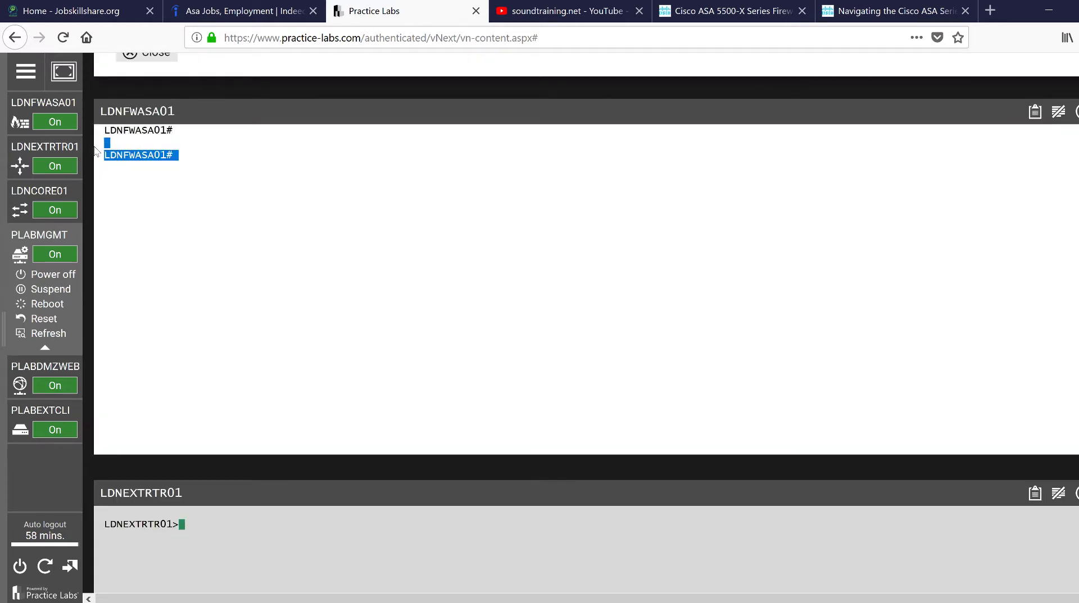
pyautogui.click(194, 162)
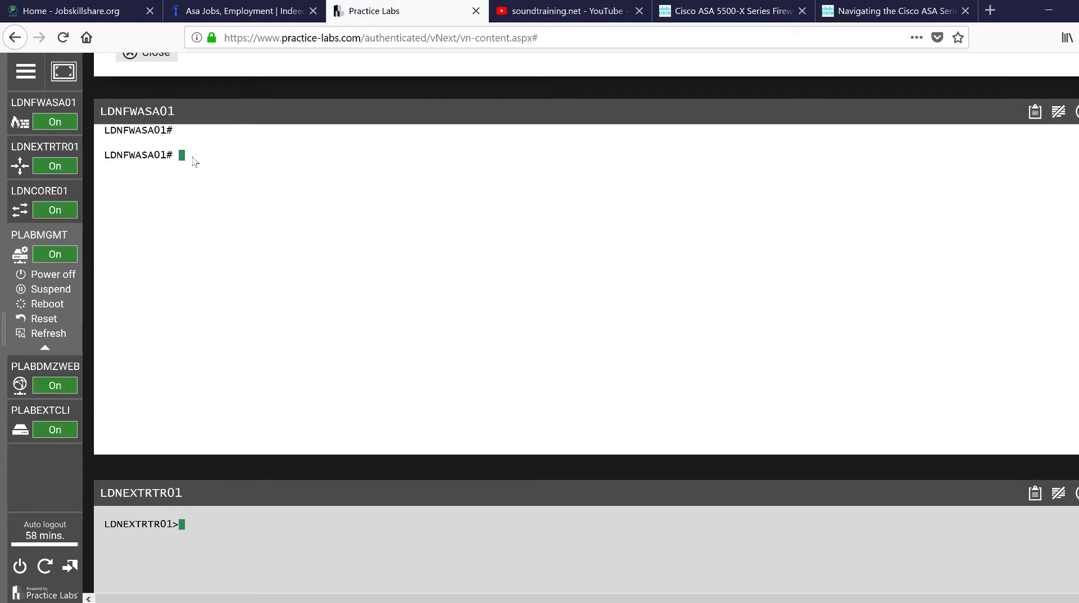
pyautogui.write('show nameif')
pyautogui.press('Return')
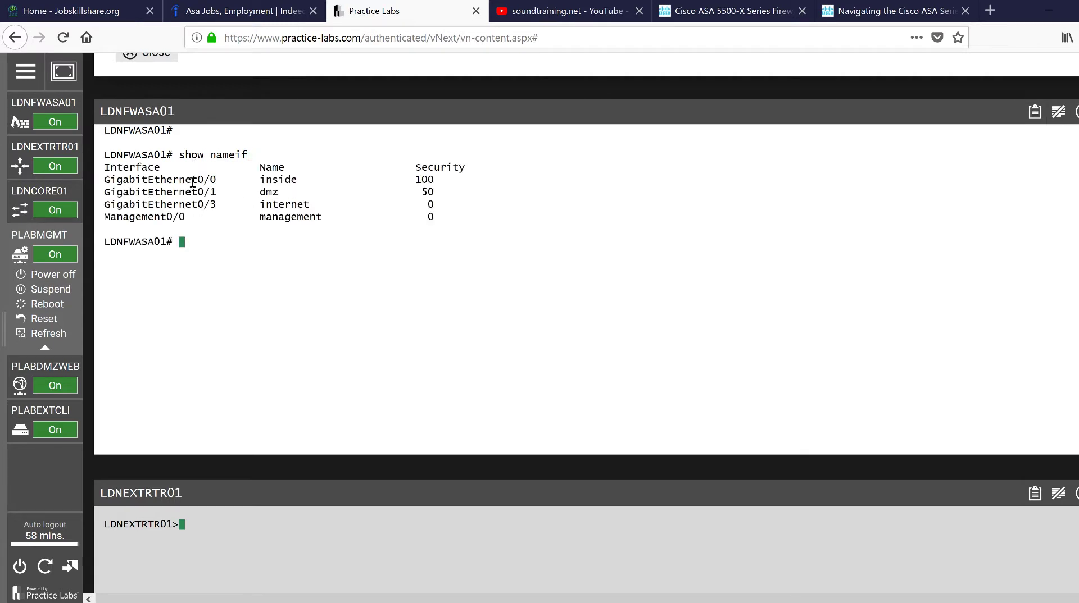
# Highlight the interface name 'inside' on GigabitEthernet0/0 and its security level 100.
pyautogui.moveTo(104, 179); pyautogui.dragTo(227, 189)
pyautogui.click(223, 192)
pyautogui.moveTo(303, 180); pyautogui.dragTo(103, 180)
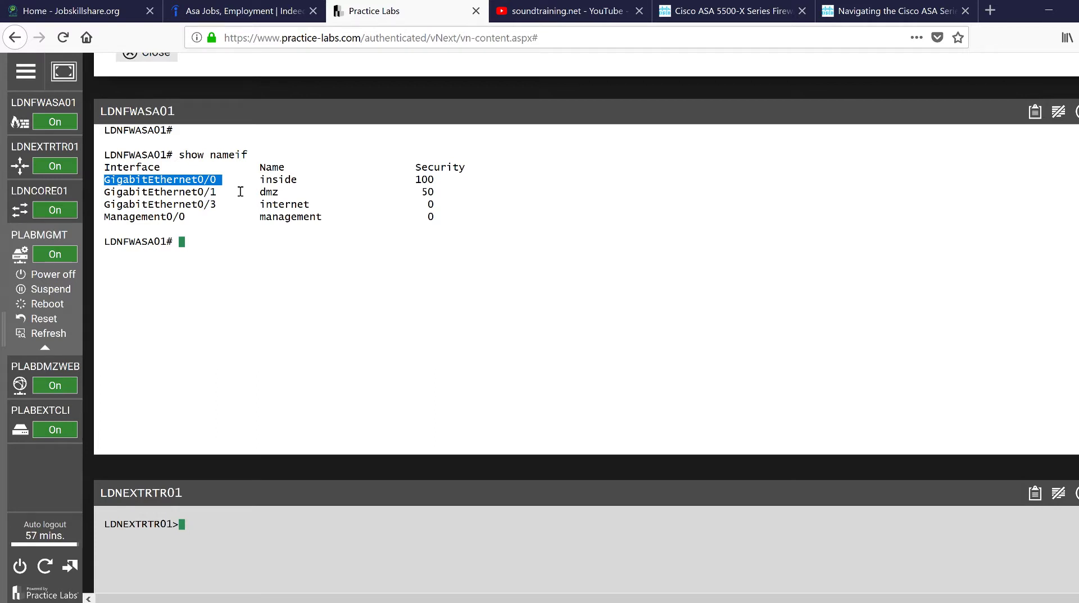
pyautogui.moveTo(302, 181); pyautogui.dragTo(258, 179)
pyautogui.click(319, 192)
pyautogui.click(446, 178)
pyautogui.doubleClick(422, 179)
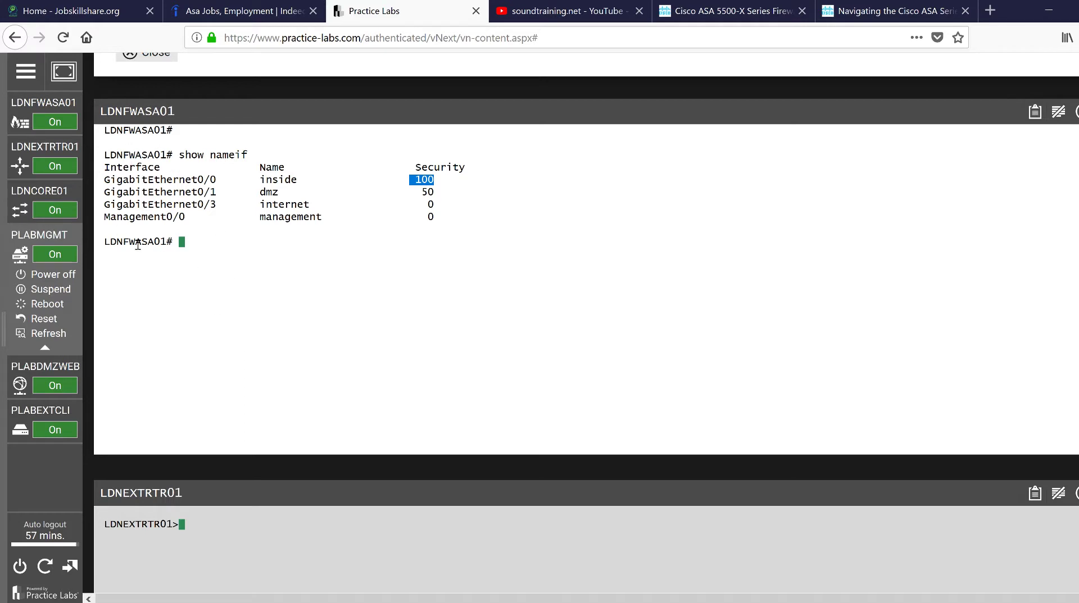
# Open the PLABMGMT desktop and start re-entering the ASDM-IDM Launcher password for 192.168.17.1.
pyautogui.click(55, 240)
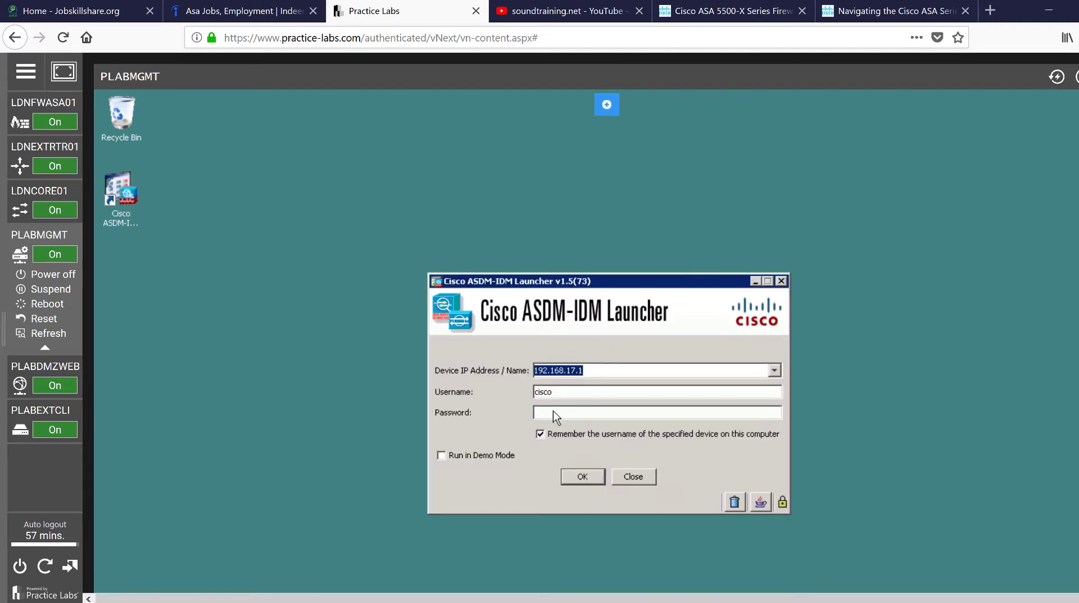
pyautogui.click(553, 412)
pyautogui.write('***')
pyautogui.press('BackSpace')
pyautogui.press('BackSpace')
pyautogui.press('BackSpace')
# Finish typing the password, log in to ASDM, and accept the certificate Security Warning.
pyautogui.write('*****')
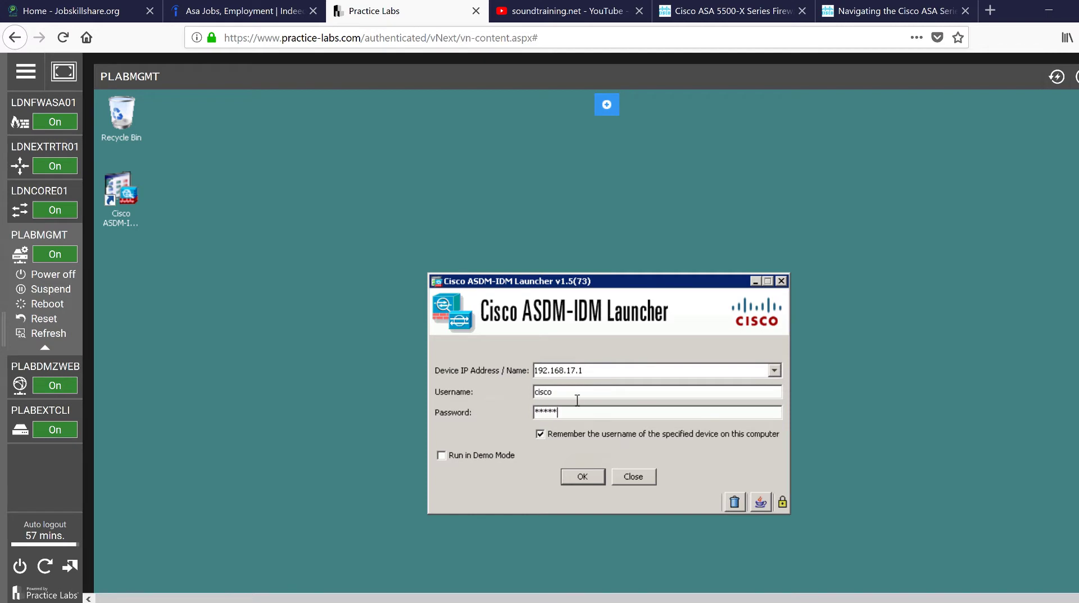
pyautogui.press('Return')
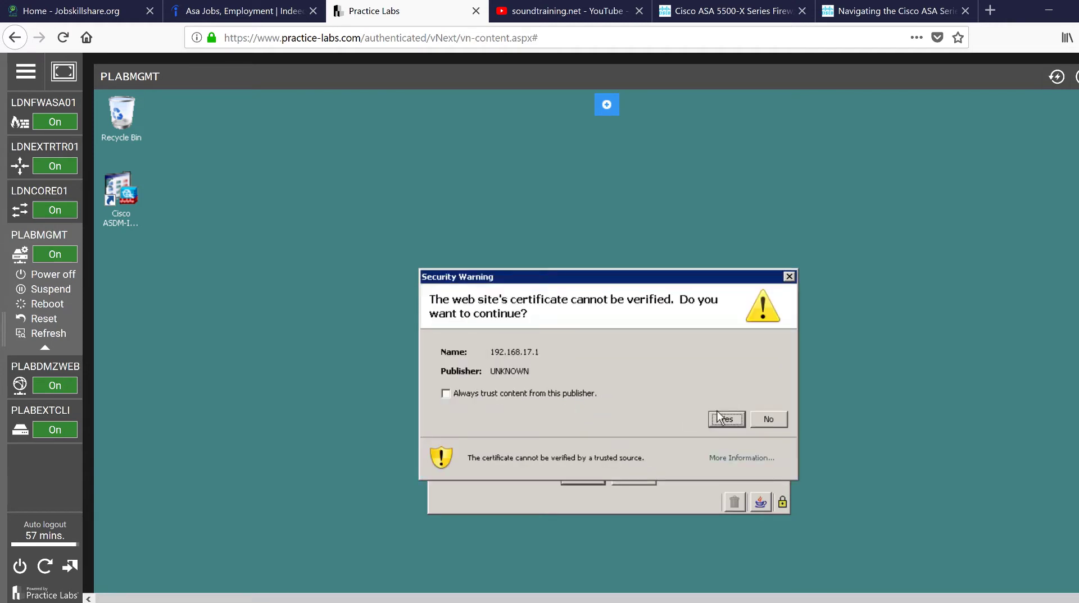
pyautogui.click(720, 419)
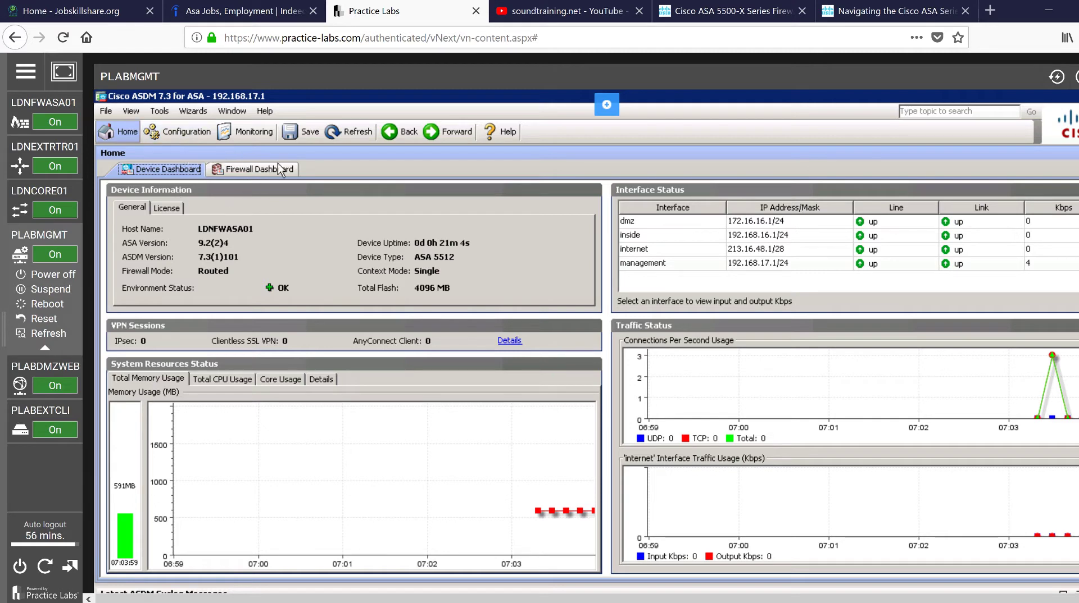
# Open Monitoring > Properties > Connections, sort by Sent/Received, and select the 46 KB port 49222 connection.
pyautogui.click(251, 133)
pyautogui.scroll(-3, 187, 472)
pyautogui.click(185, 468)
pyautogui.scroll(3, 140, 534)
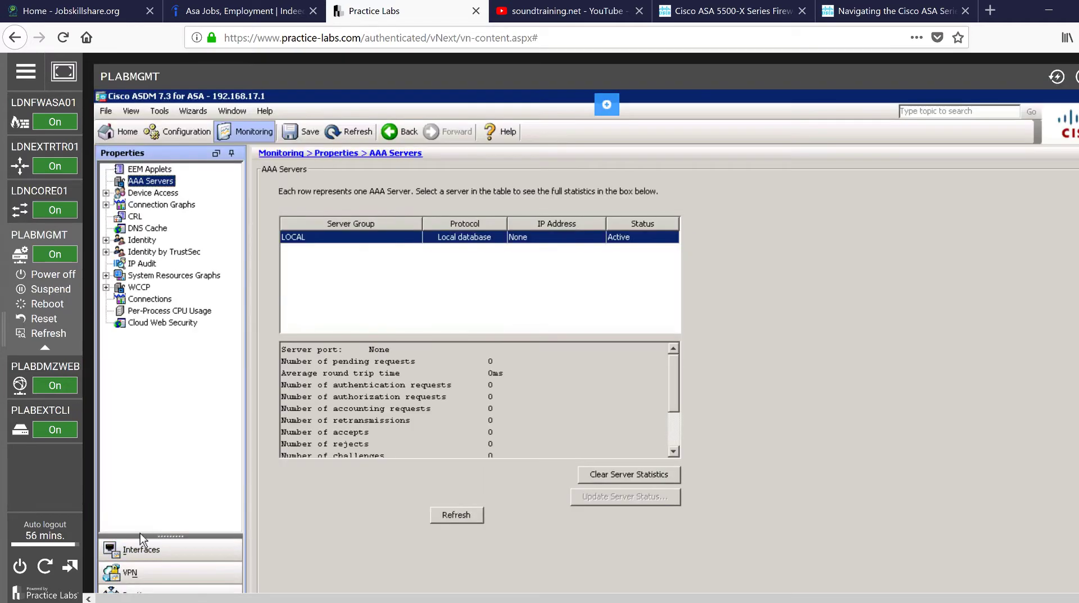
pyautogui.scroll(-2, 144, 391)
pyautogui.scroll(1, 173, 149)
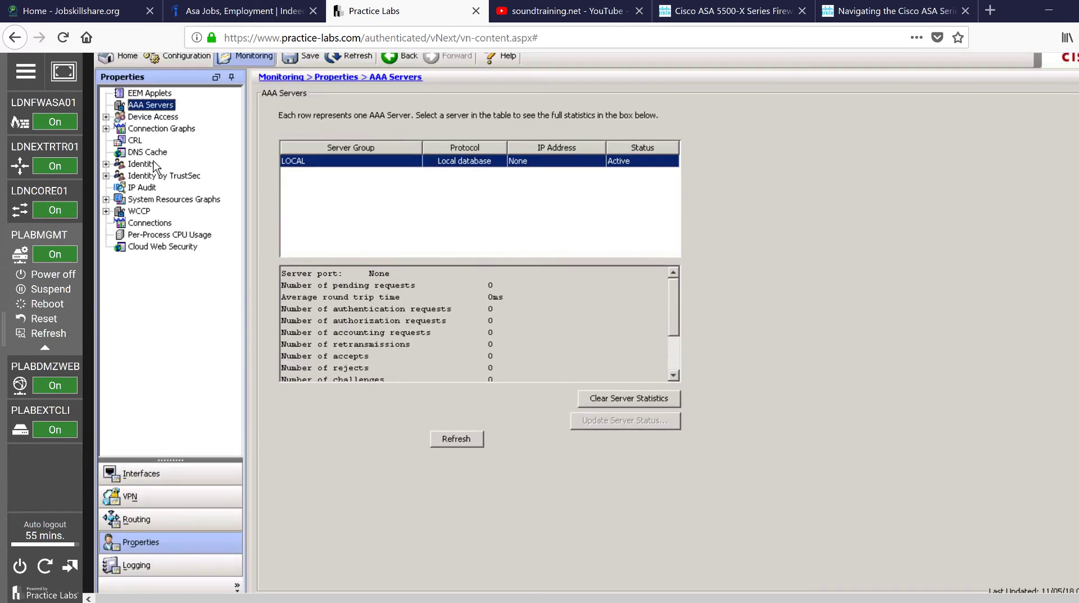
pyautogui.scroll(1, 150, 217)
pyautogui.click(147, 297)
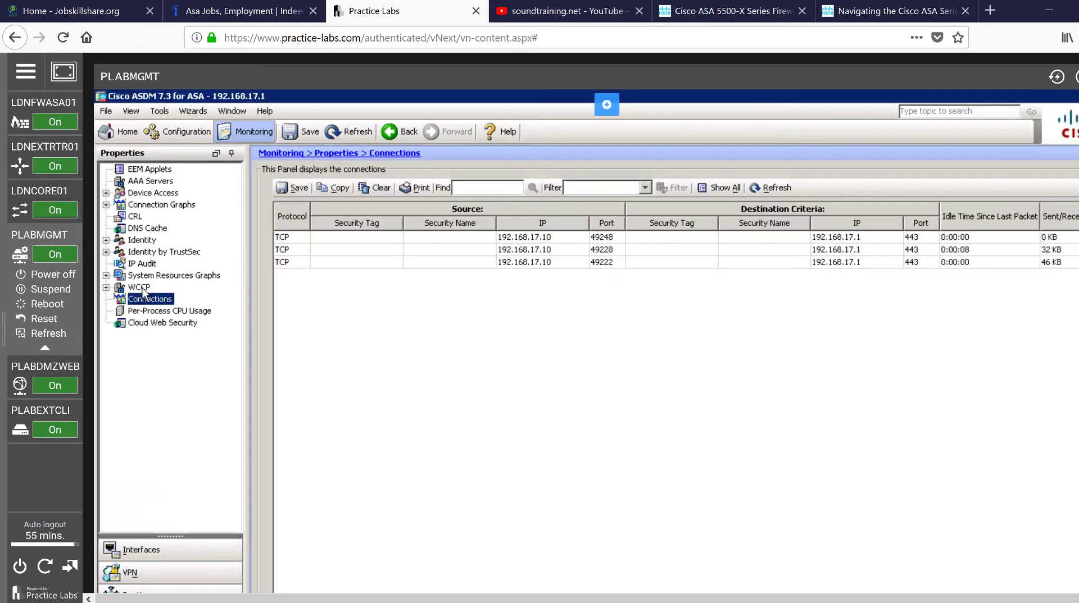
pyautogui.click(1058, 222)
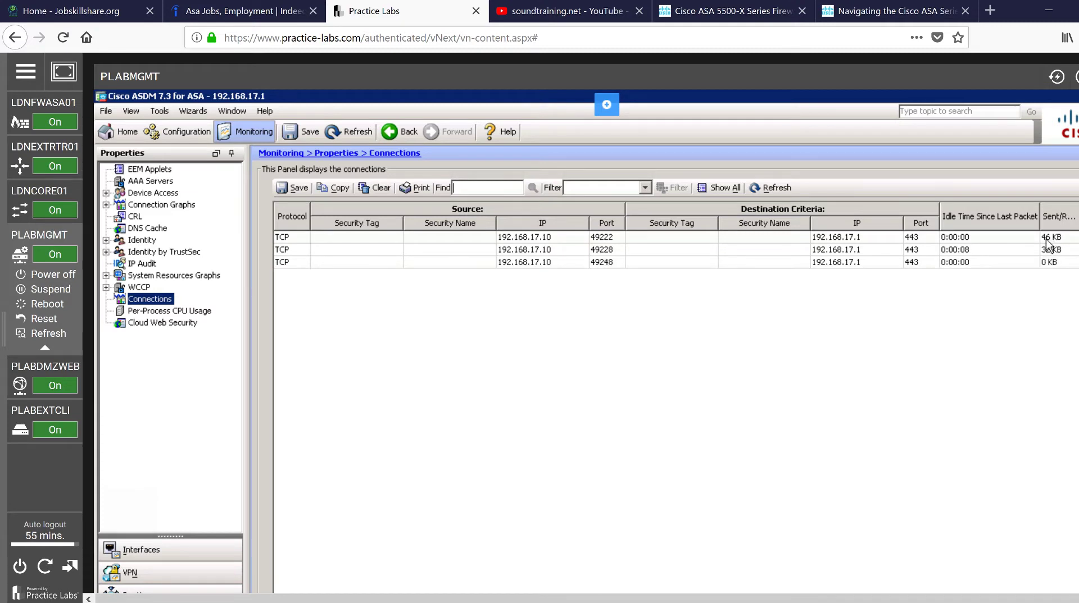
pyautogui.click(1047, 240)
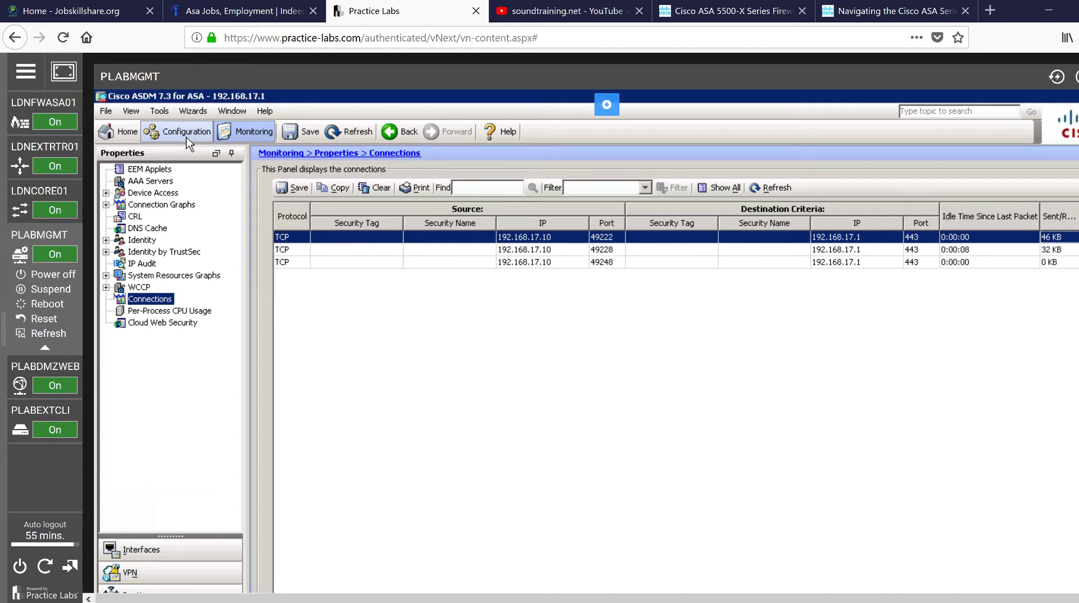
# Go from Configuration back to the ASDM Home dashboard, then expand and collapse LDNFWASA01 in the sidebar.
pyautogui.click(187, 137)
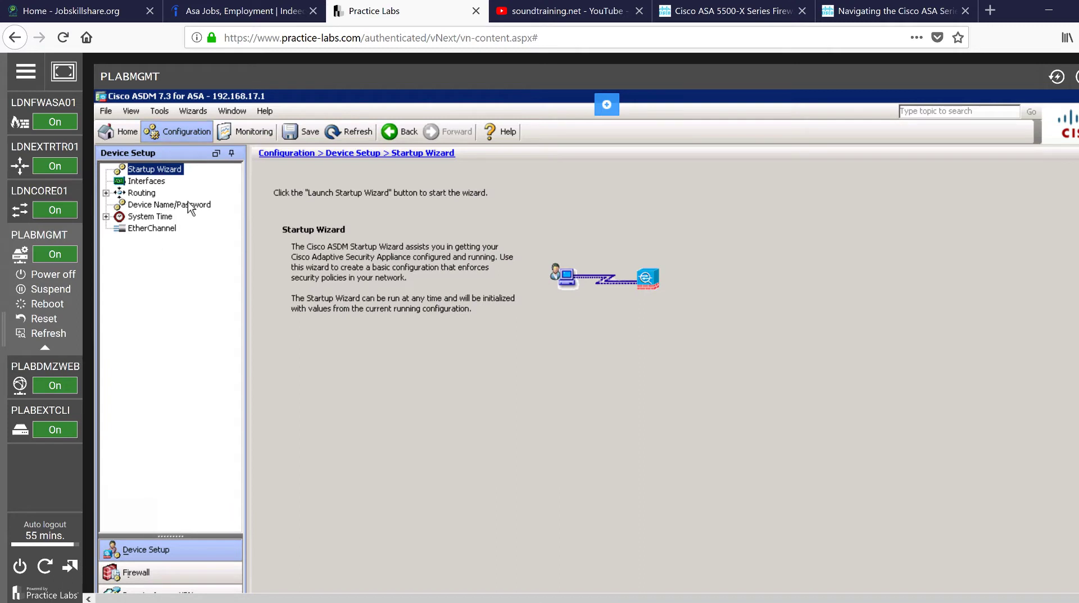
pyautogui.click(124, 133)
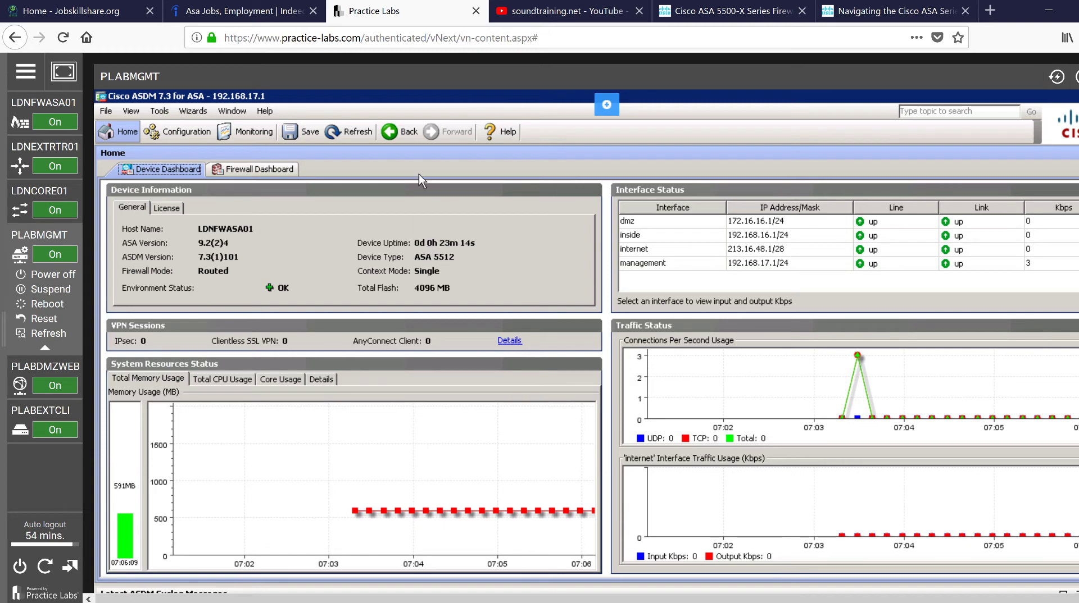
pyautogui.click(86, 120)
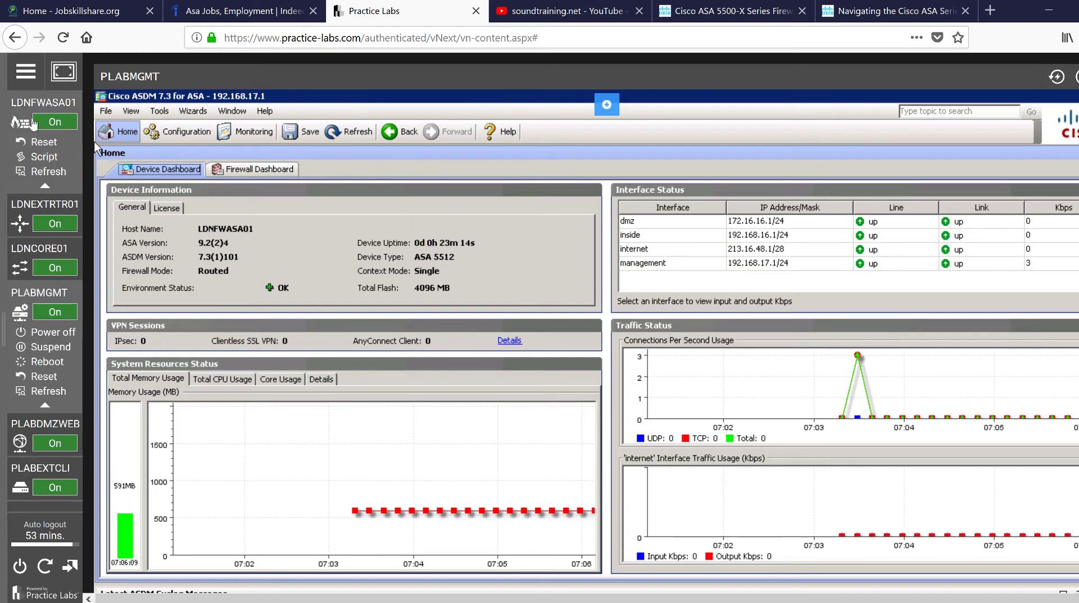
pyautogui.click(44, 122)
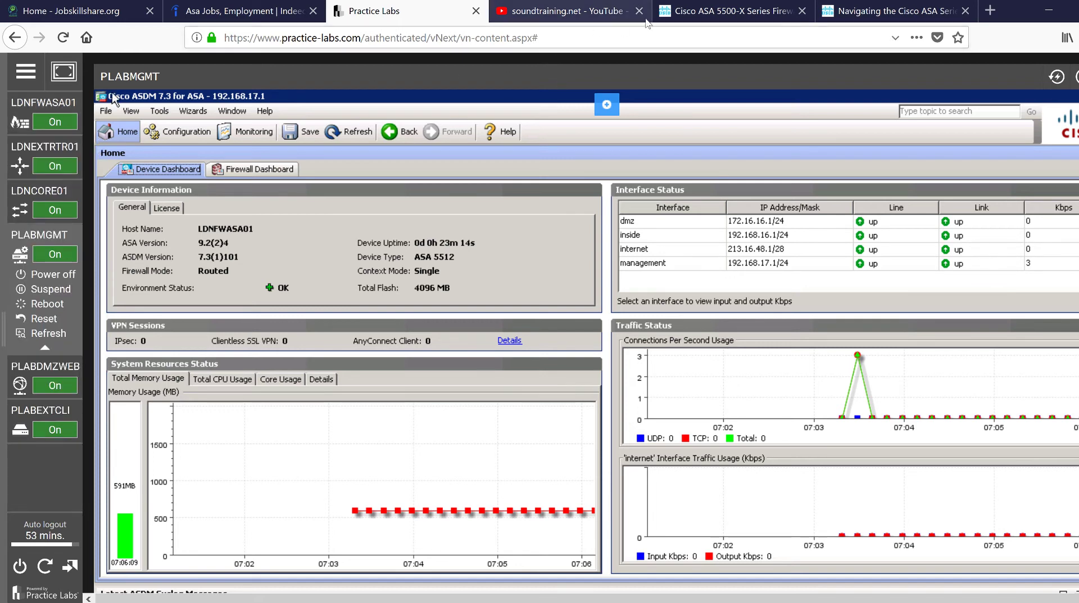
# Show the soundtraining.net playlists and highlight the 20-video Cisco-ASA-Training-101 playlist title.
pyautogui.click(526, 14)
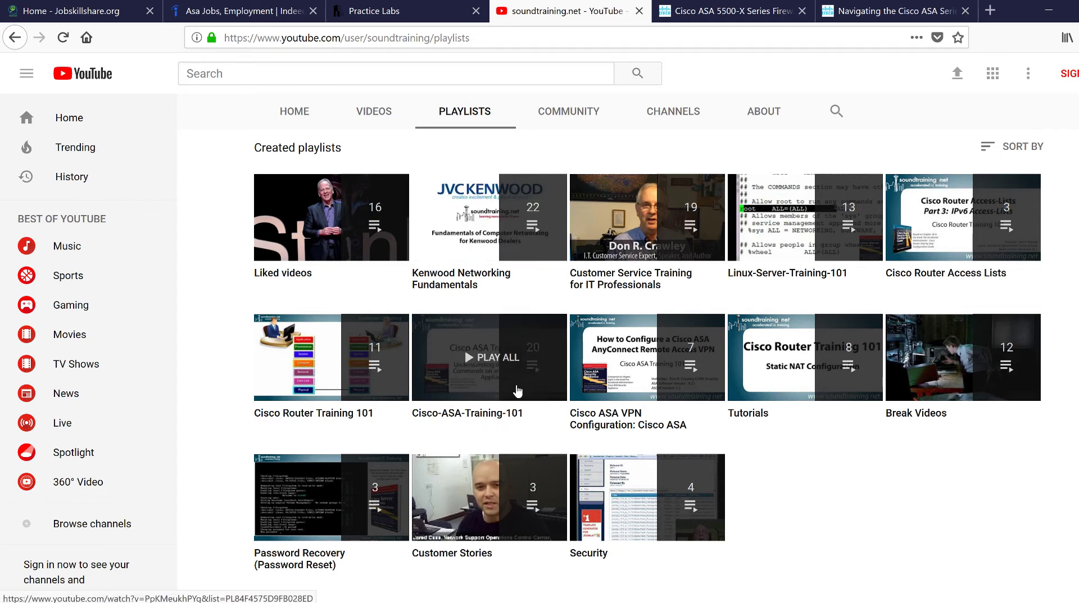
pyautogui.moveTo(530, 428); pyautogui.dragTo(408, 411)
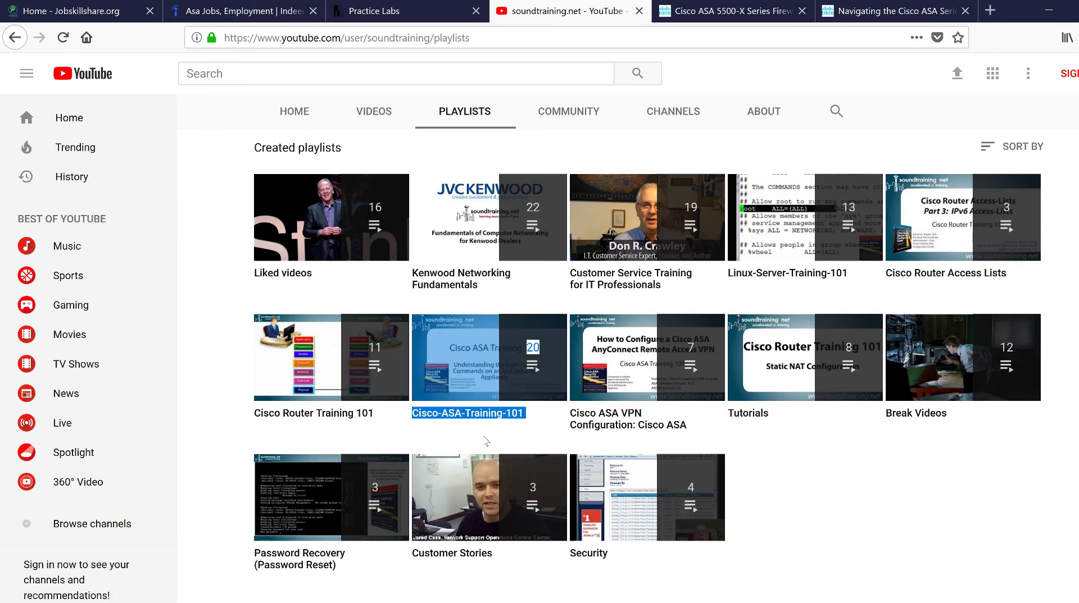
pyautogui.click(528, 439)
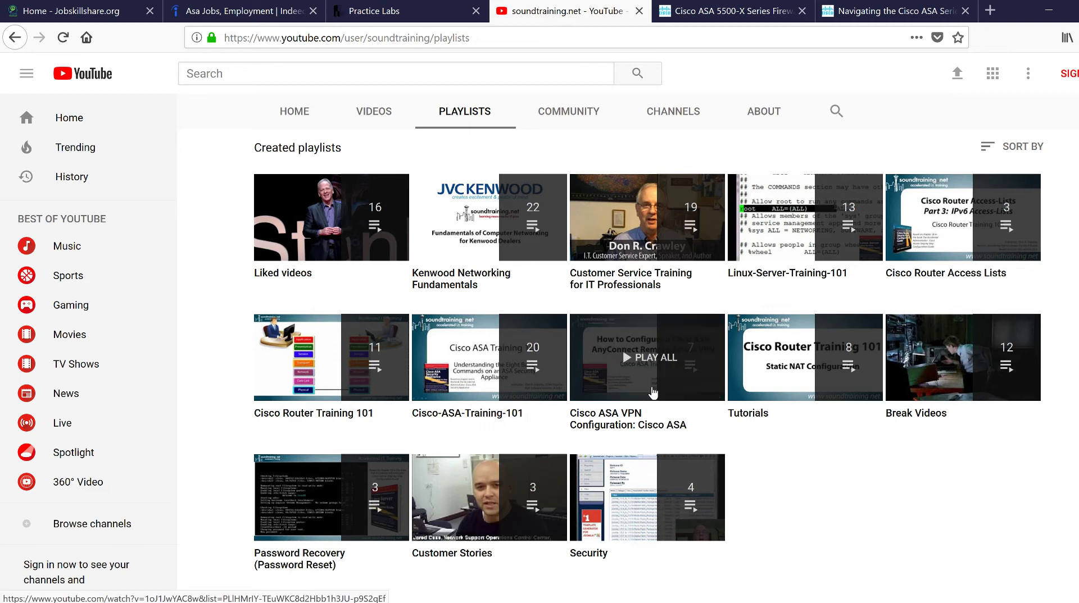
# Go back to the 'cisco asa training' results and reopen the ASA 5500-X Online Learning Modules page.
pyautogui.click(732, 13)
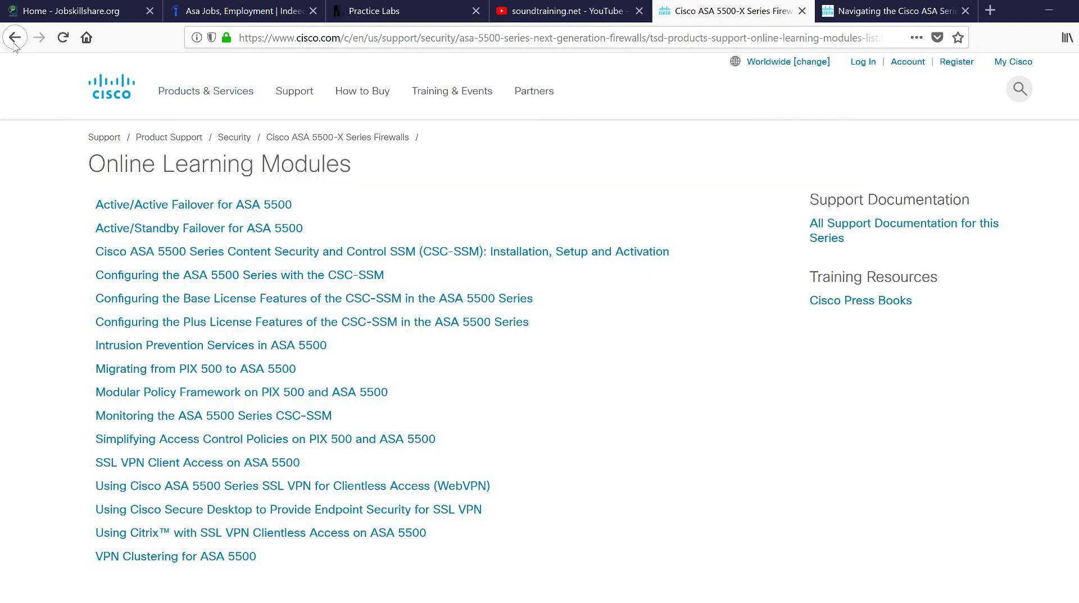
pyautogui.click(15, 40)
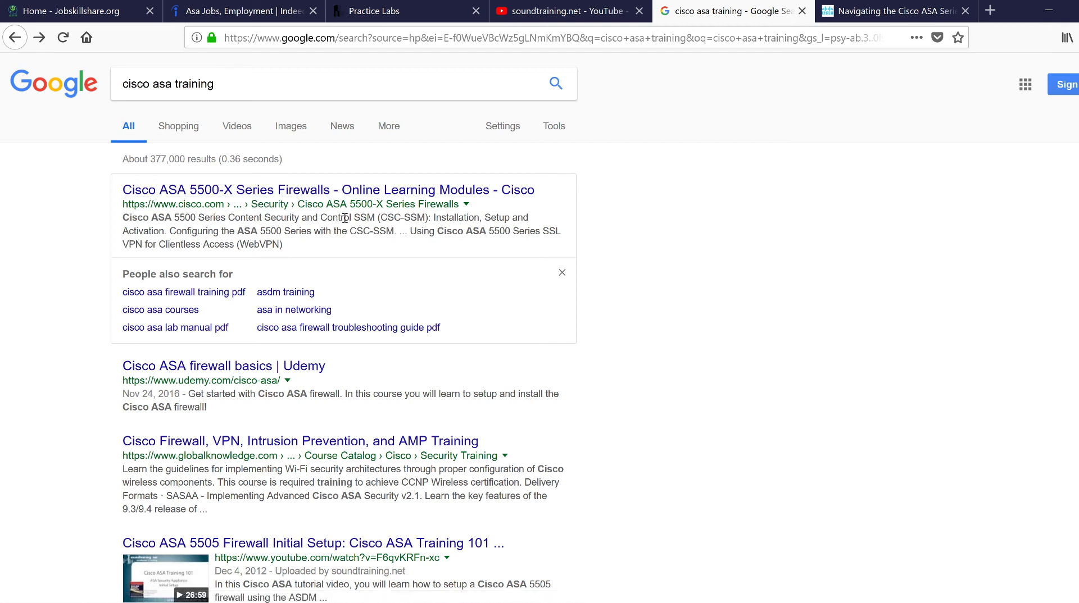
pyautogui.click(455, 192)
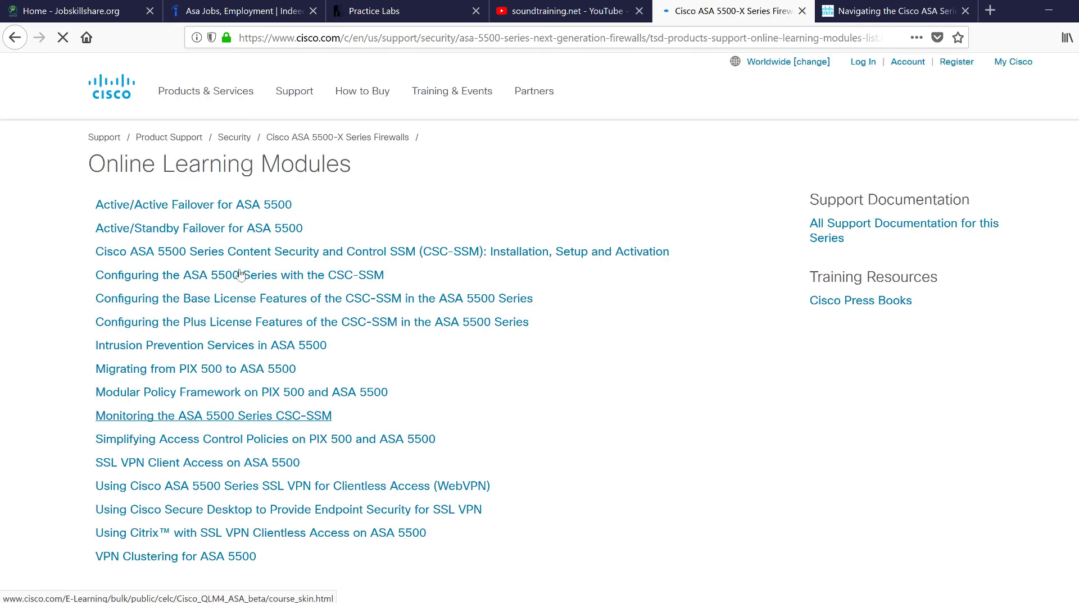
# Browse the Cisco ASA documentation roadmap, briefly checking the lab's ASDM dashboard.
pyautogui.click(880, 15)
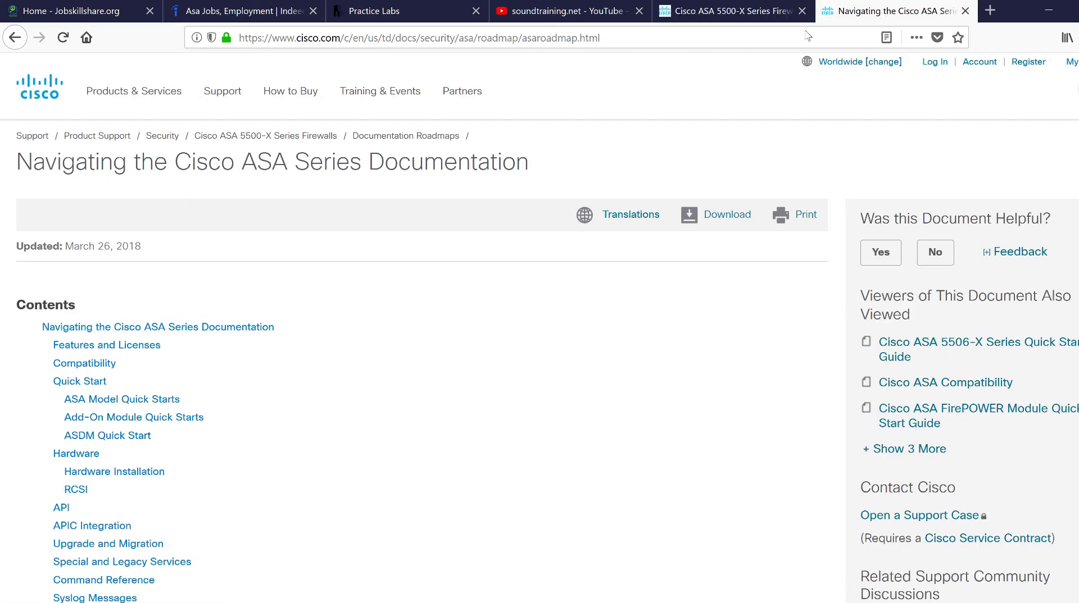
pyautogui.moveTo(27, 163); pyautogui.dragTo(586, 187)
pyautogui.scroll(-10, 525, 337)
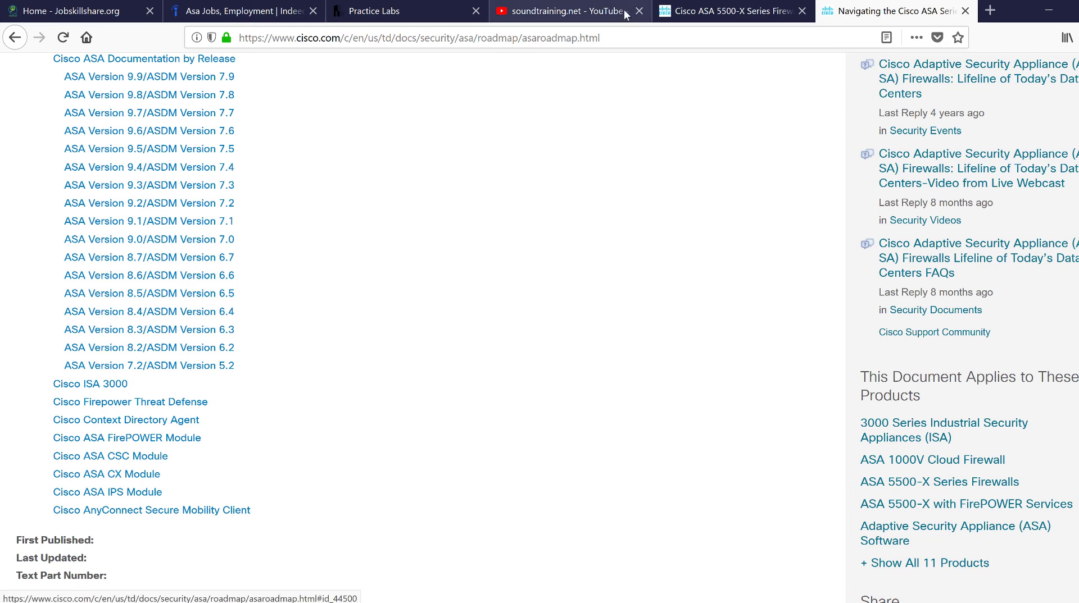
pyautogui.click(387, 14)
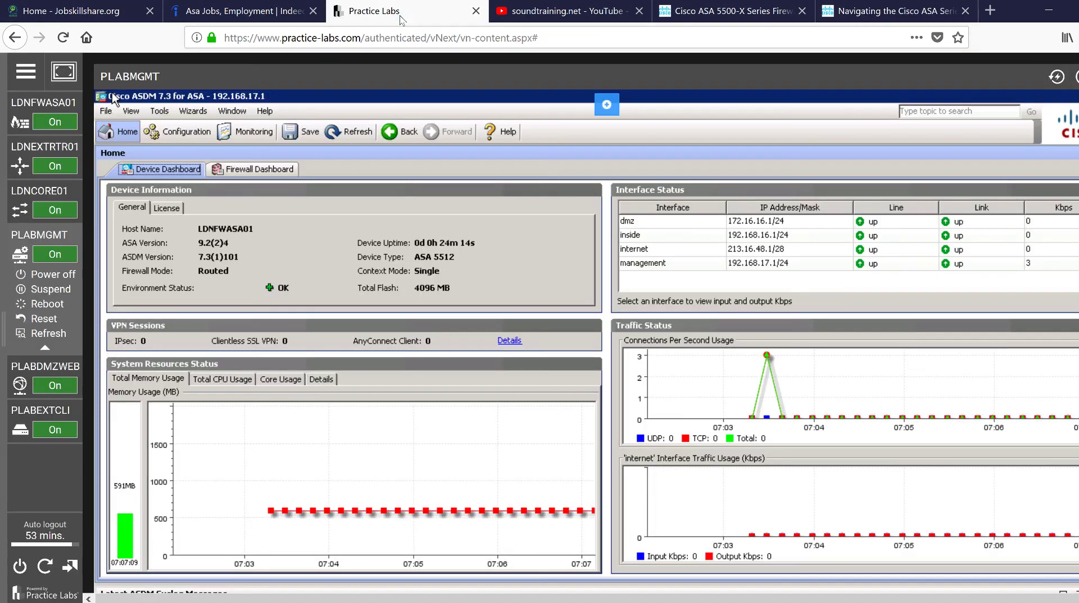
pyautogui.click(929, 19)
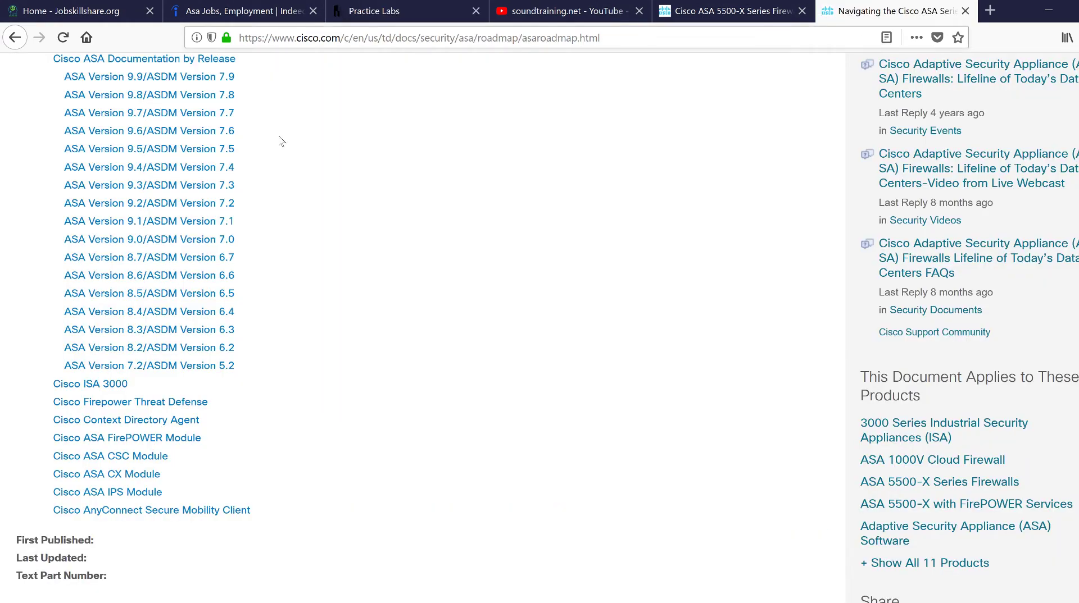
# Jump to the ASA Version 9.3/ASDM Version 7.3 documentation, scroll its sections, then go to Jobskillshare.
pyautogui.click(230, 186)
pyautogui.scroll(-10, 298, 315)
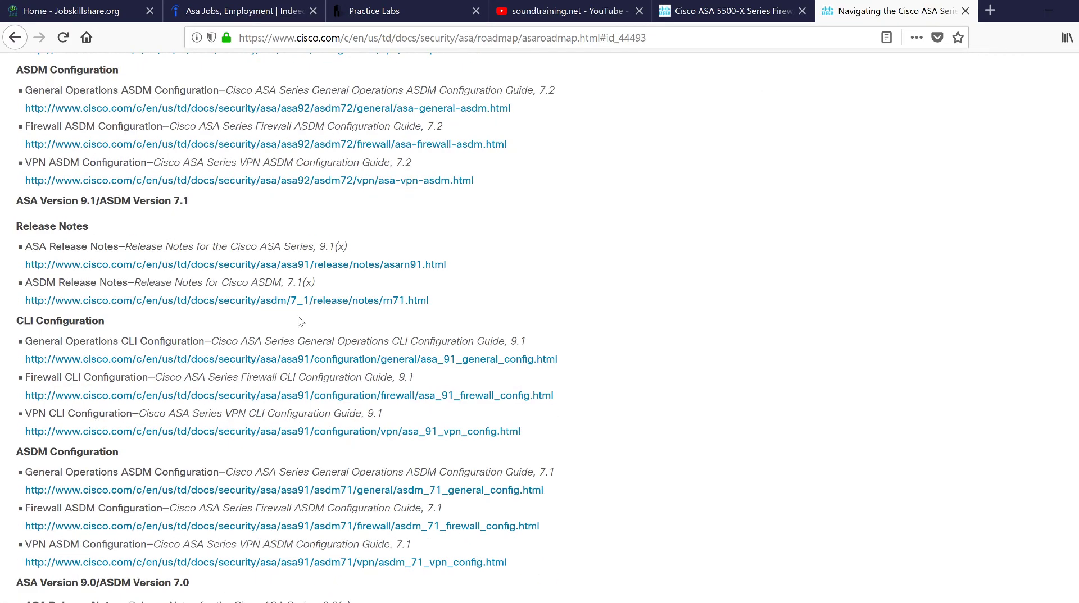
pyautogui.scroll(-10, 298, 321)
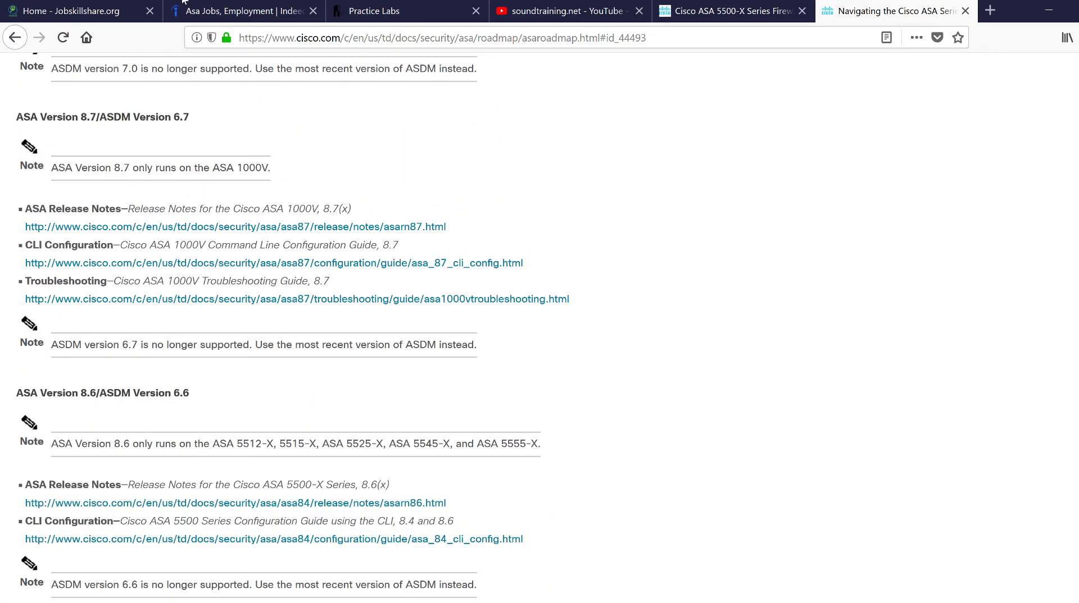
pyautogui.click(137, 8)
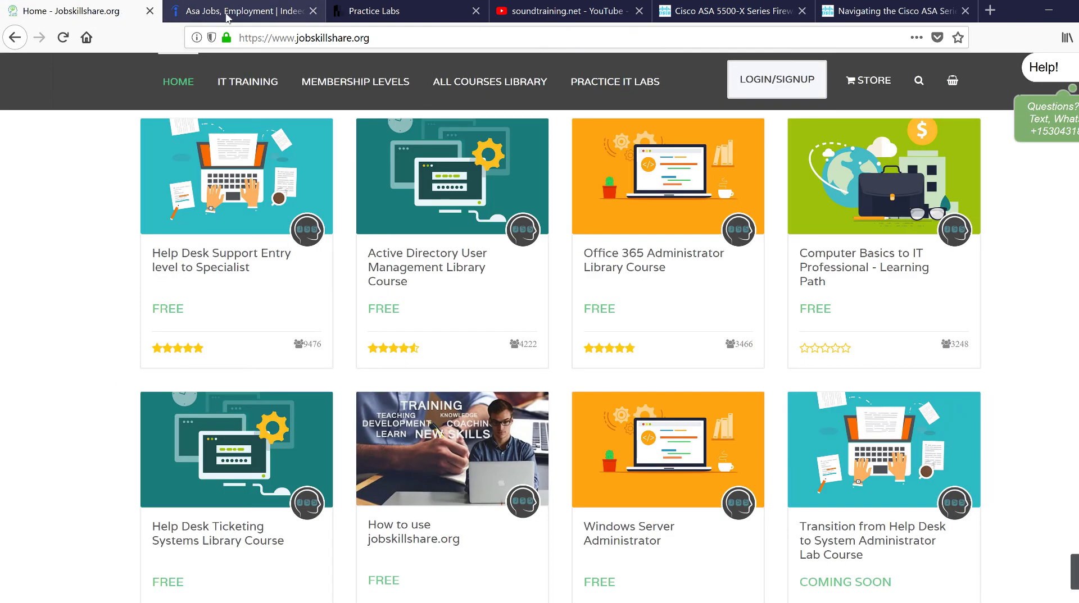
# Return to the LDNFWASA01 ASDM dashboard in Practice Labs and collapse the instructions sidebar.
pyautogui.click(214, 17)
pyautogui.click(408, 17)
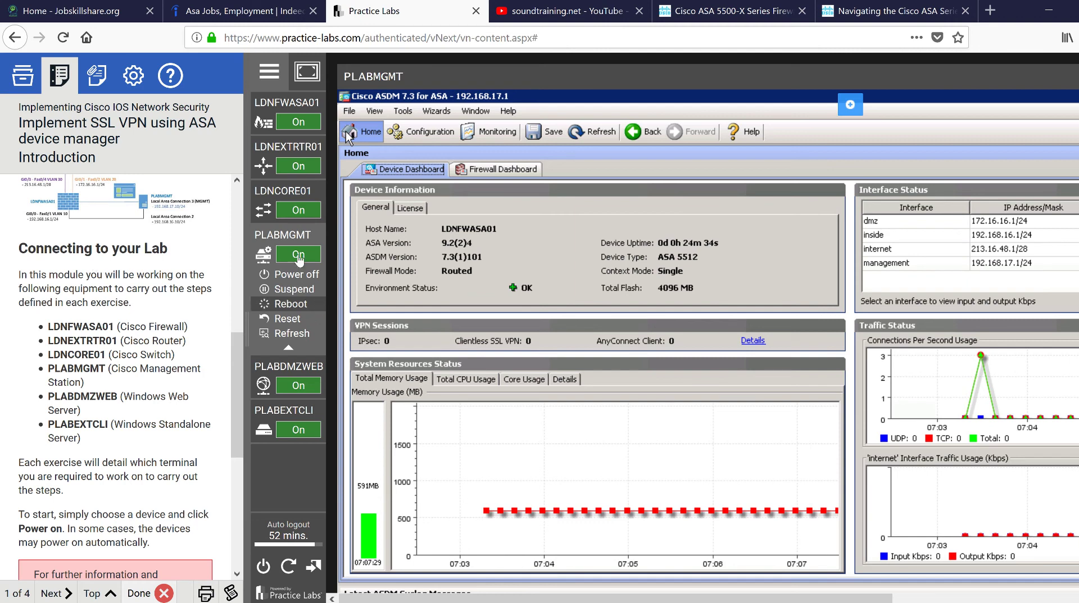
pyautogui.moveTo(296, 118)
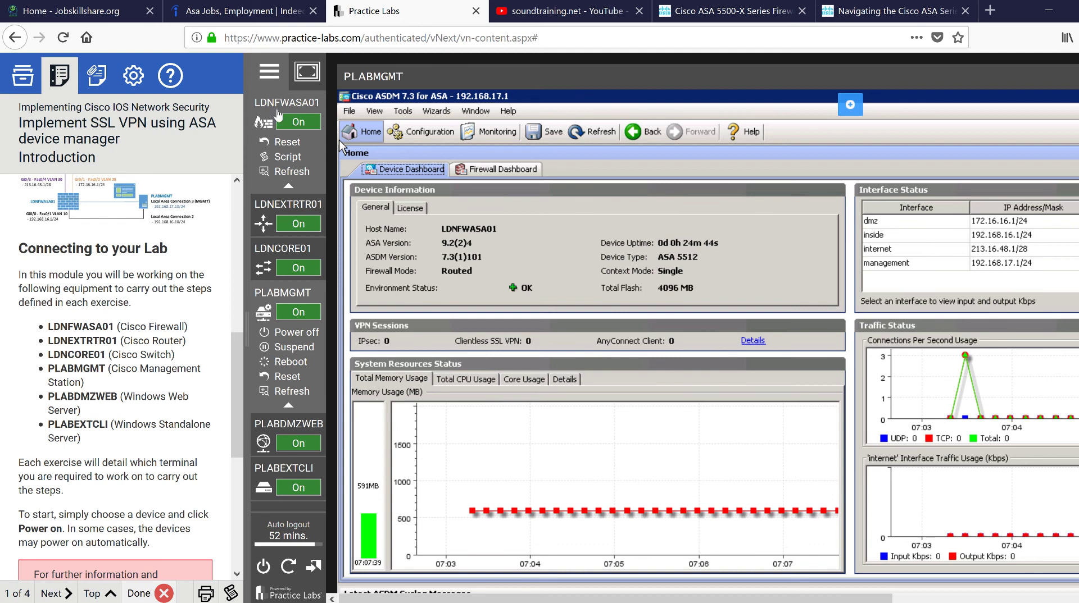
pyautogui.click(269, 71)
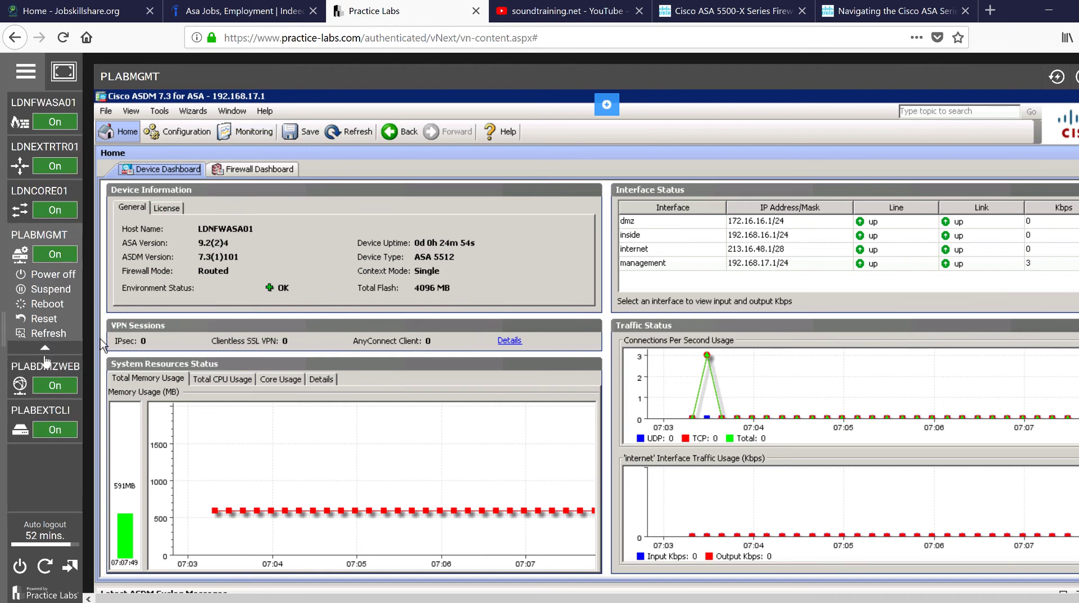
# Connect to PLABDMZWEB and disconnect its idle Administrator session to allow logon.
pyautogui.moveTo(32, 379)
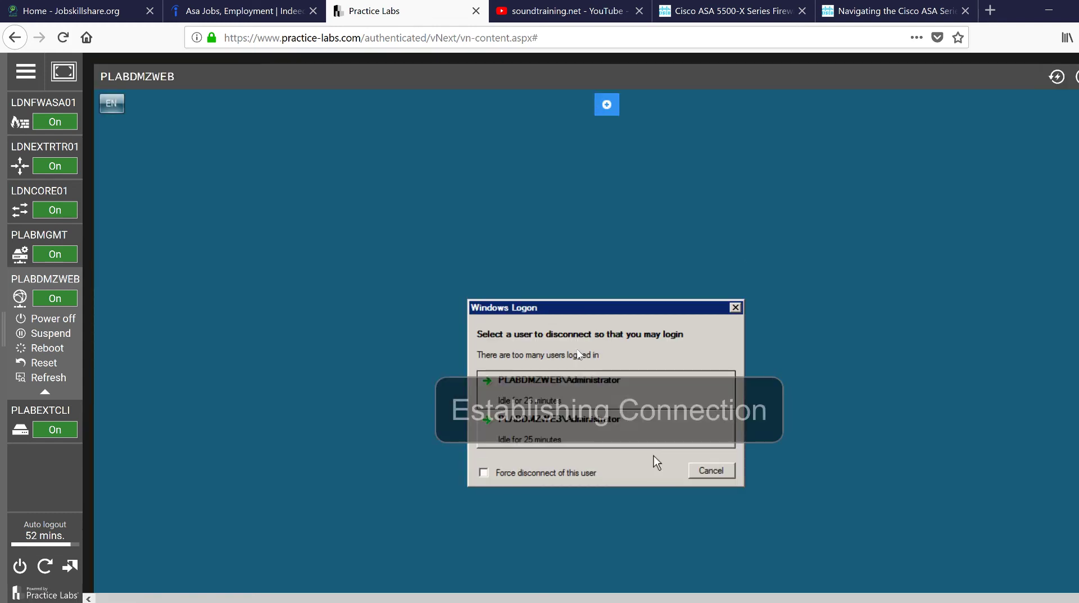
pyautogui.click(601, 404)
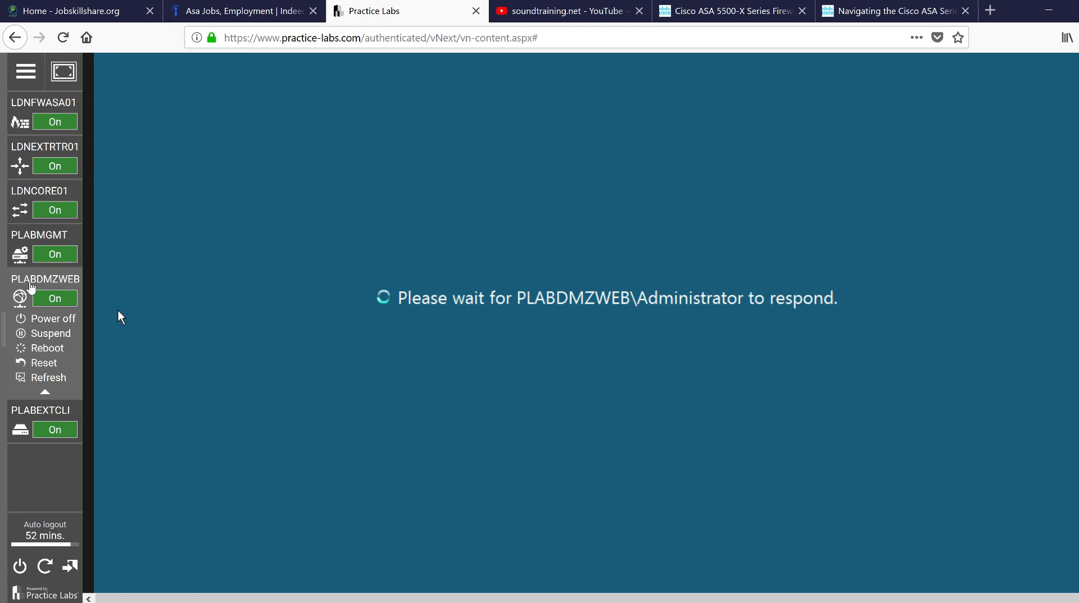
# Return to the PLABMGMT console running ASDM.
pyautogui.click(45, 239)
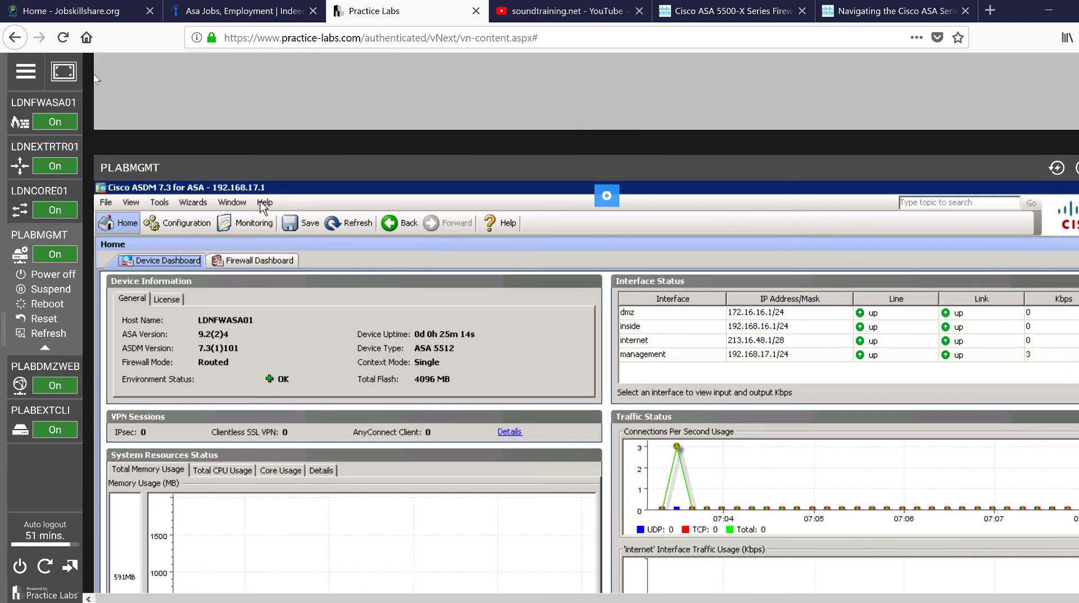
pyautogui.moveTo(52, 111)
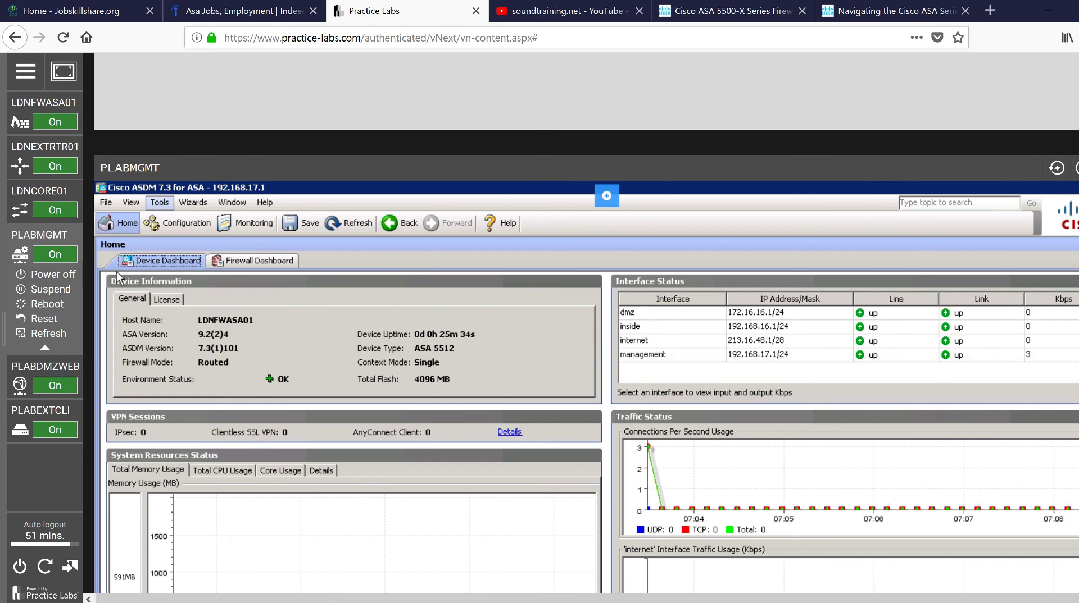
pyautogui.scroll(-5, 585, 323)
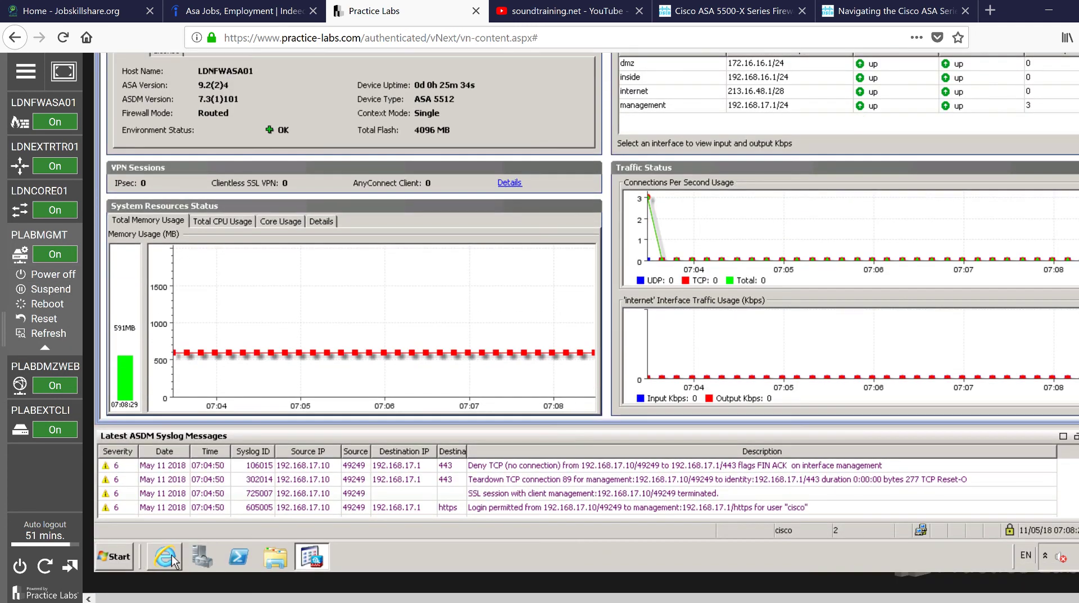
pyautogui.scroll(1, 307, 231)
pyautogui.scroll(3, 229, 104)
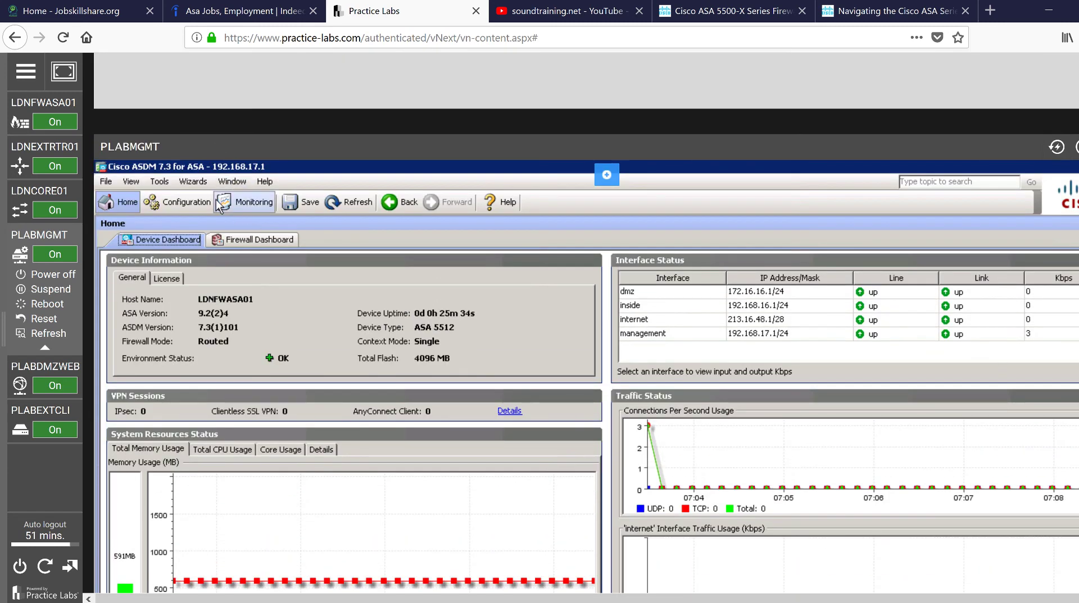
# Go to ASDM Monitoring > Logging and choose the Real-Time Log Viewer.
pyautogui.click(249, 208)
pyautogui.scroll(-3, 316, 193)
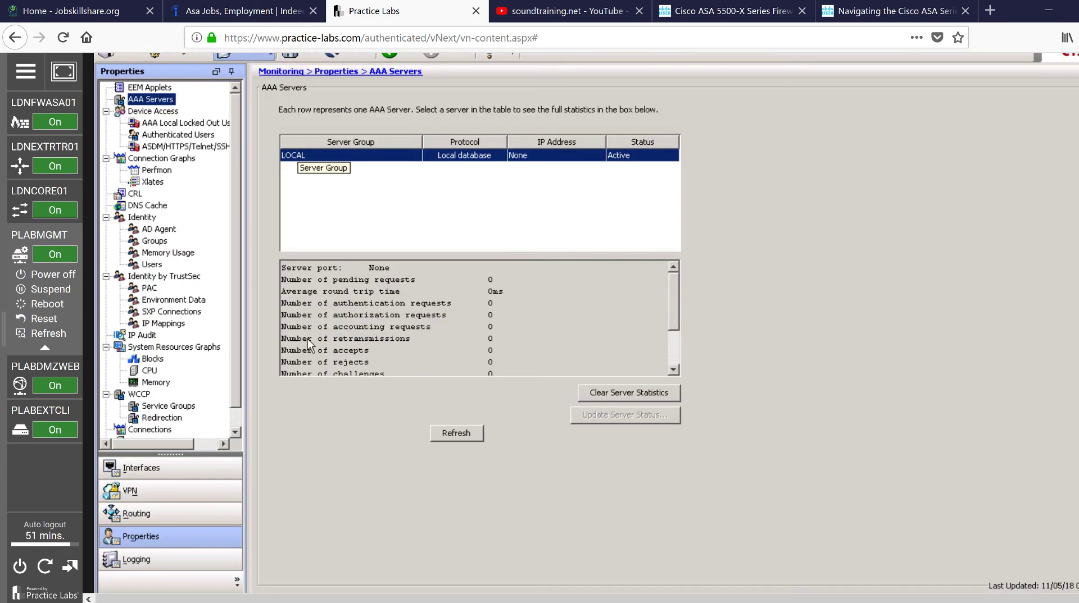
pyautogui.scroll(-2, 287, 339)
pyautogui.click(126, 485)
pyautogui.scroll(-4, 330, 346)
pyautogui.click(436, 226)
# Launch the Real-Time Log Viewer, open Build Filter, and click into the Source IP Address field.
pyautogui.click(447, 372)
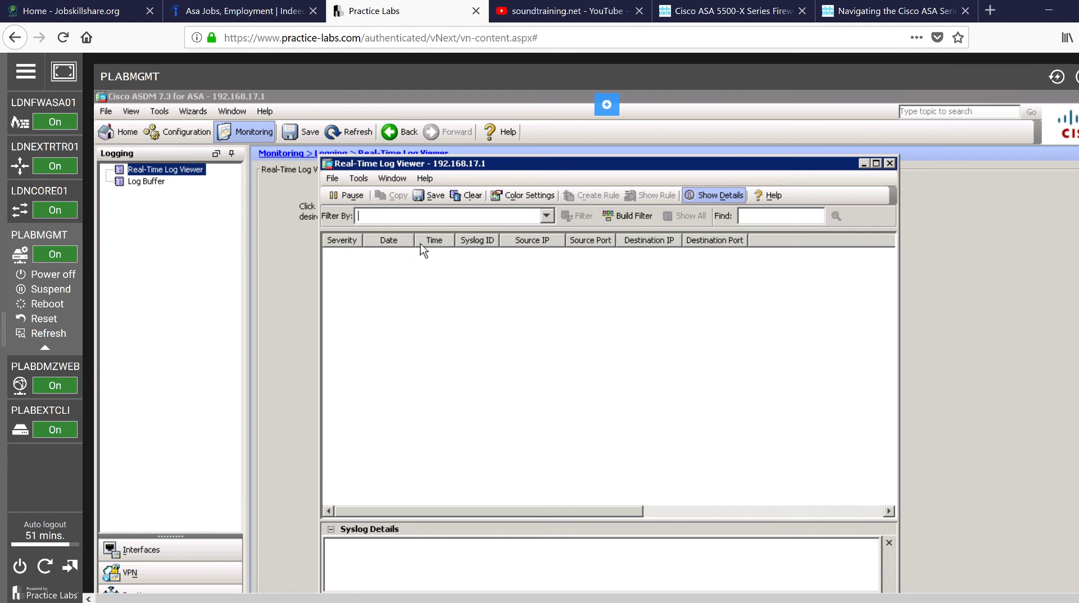
pyautogui.click(632, 217)
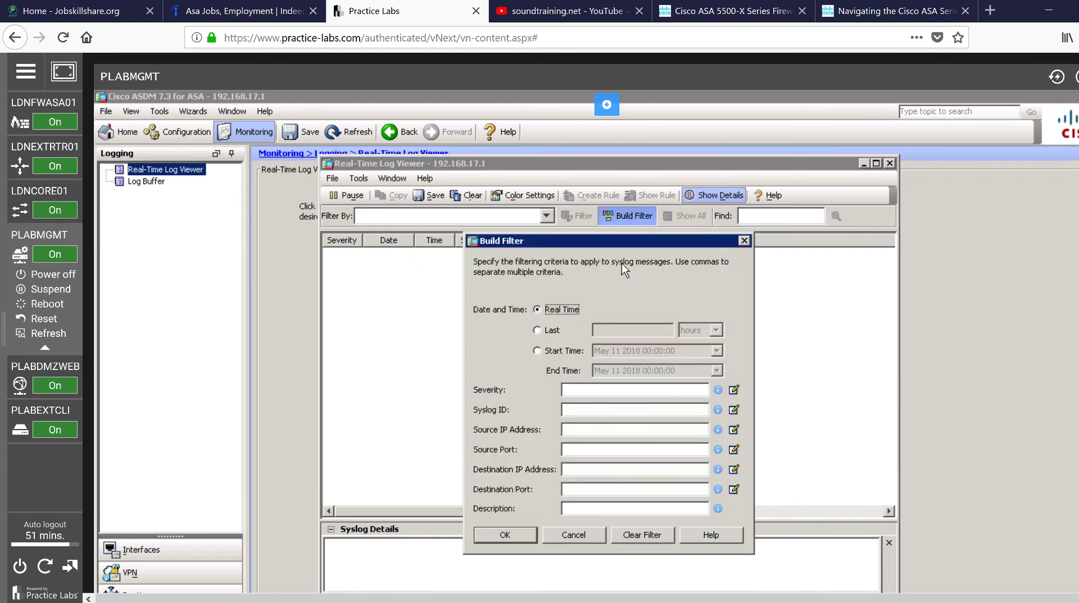
pyautogui.click(587, 431)
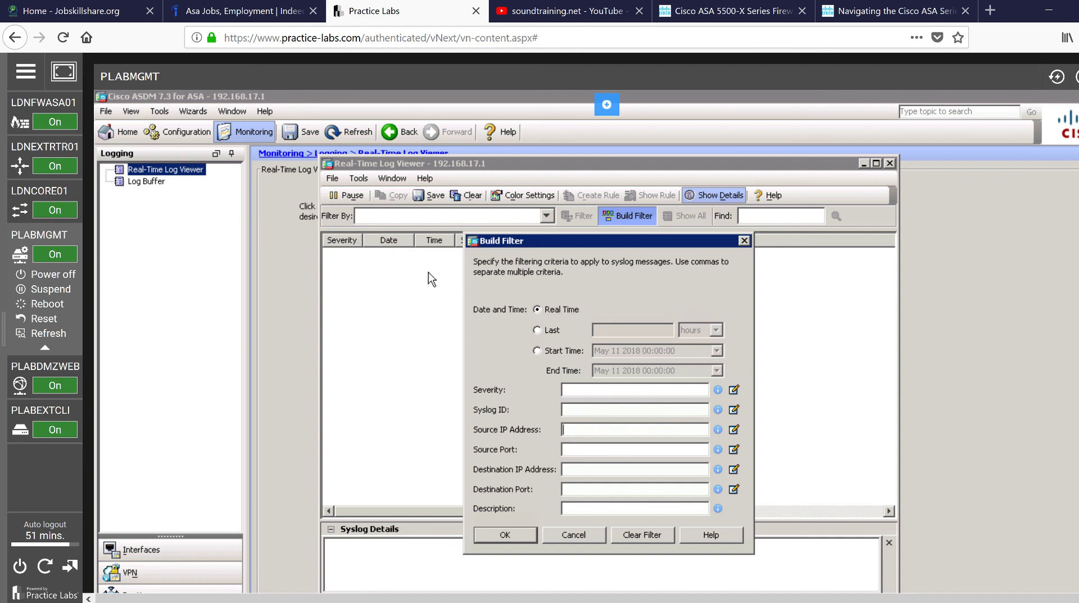